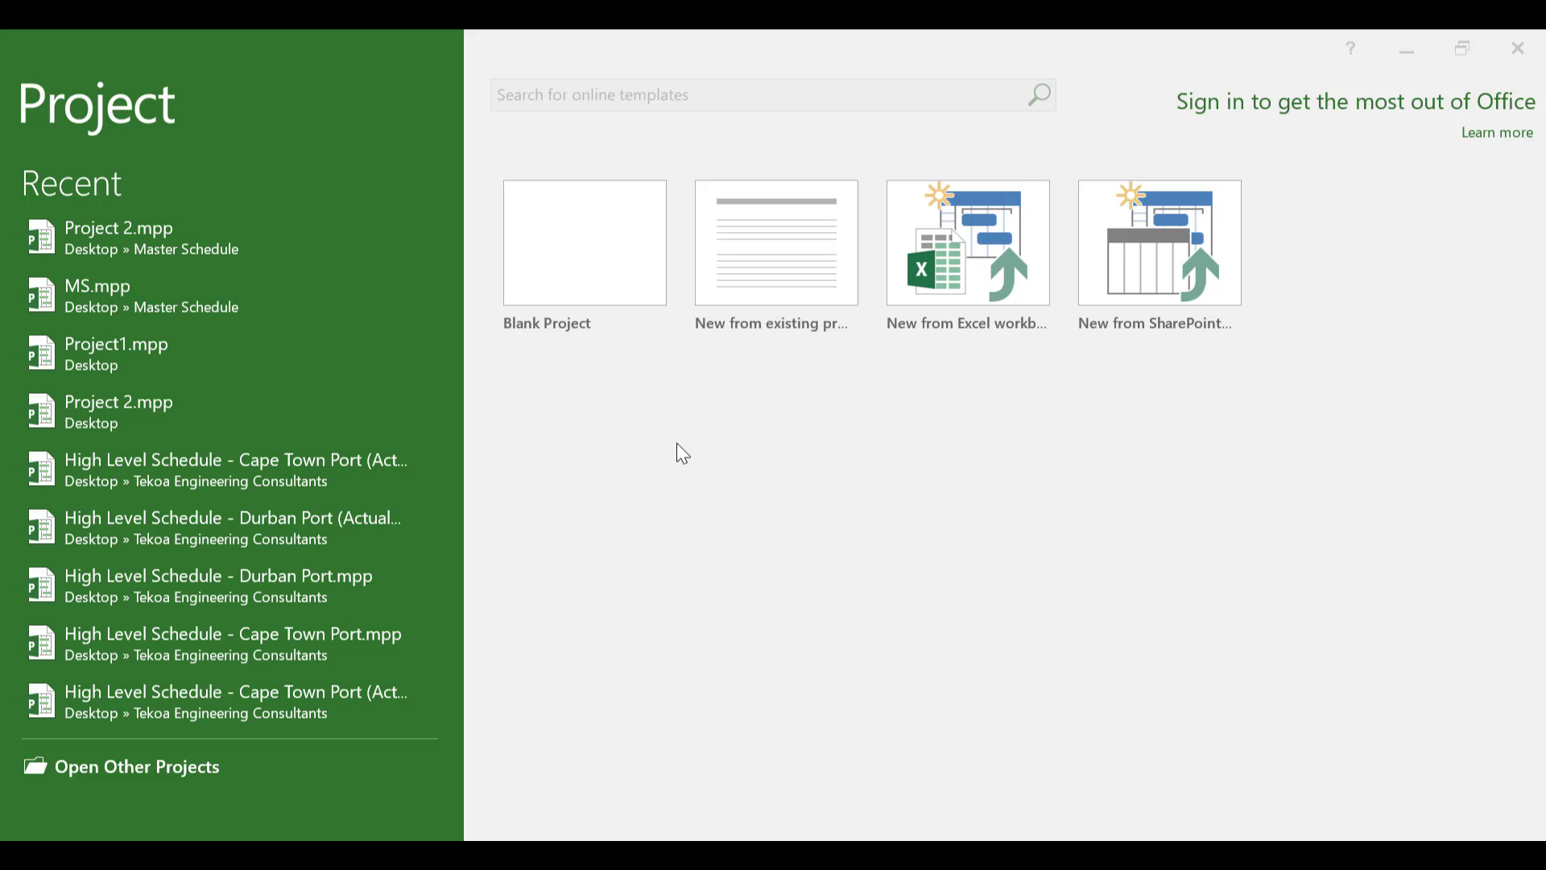
- Create a blank project and turn off Show Timeline, leaving just the Gantt chart
click(607, 272)
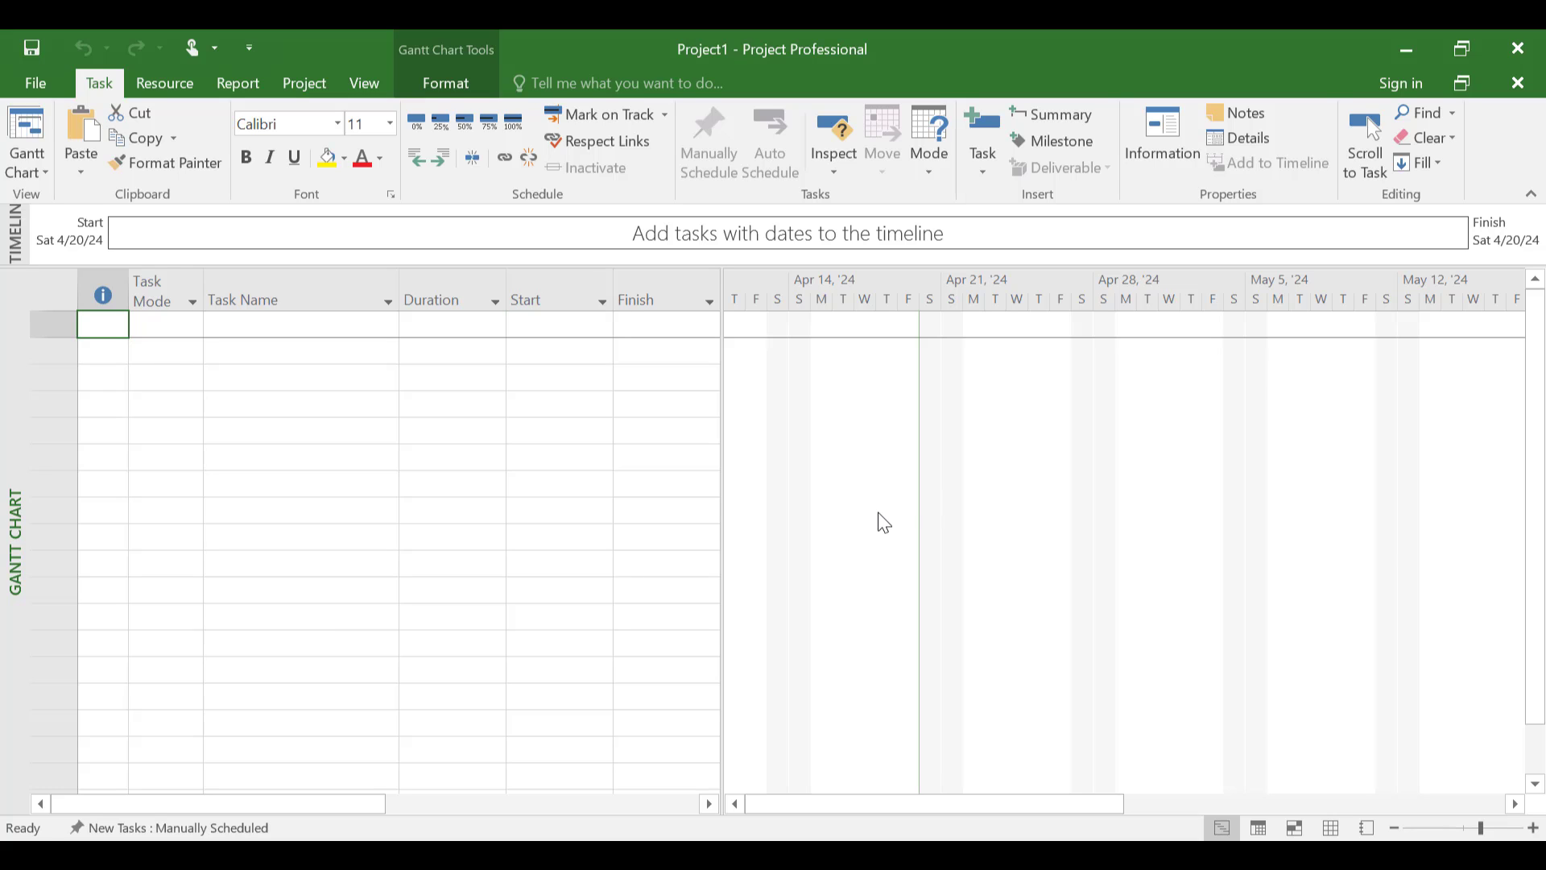
right_click(866, 475)
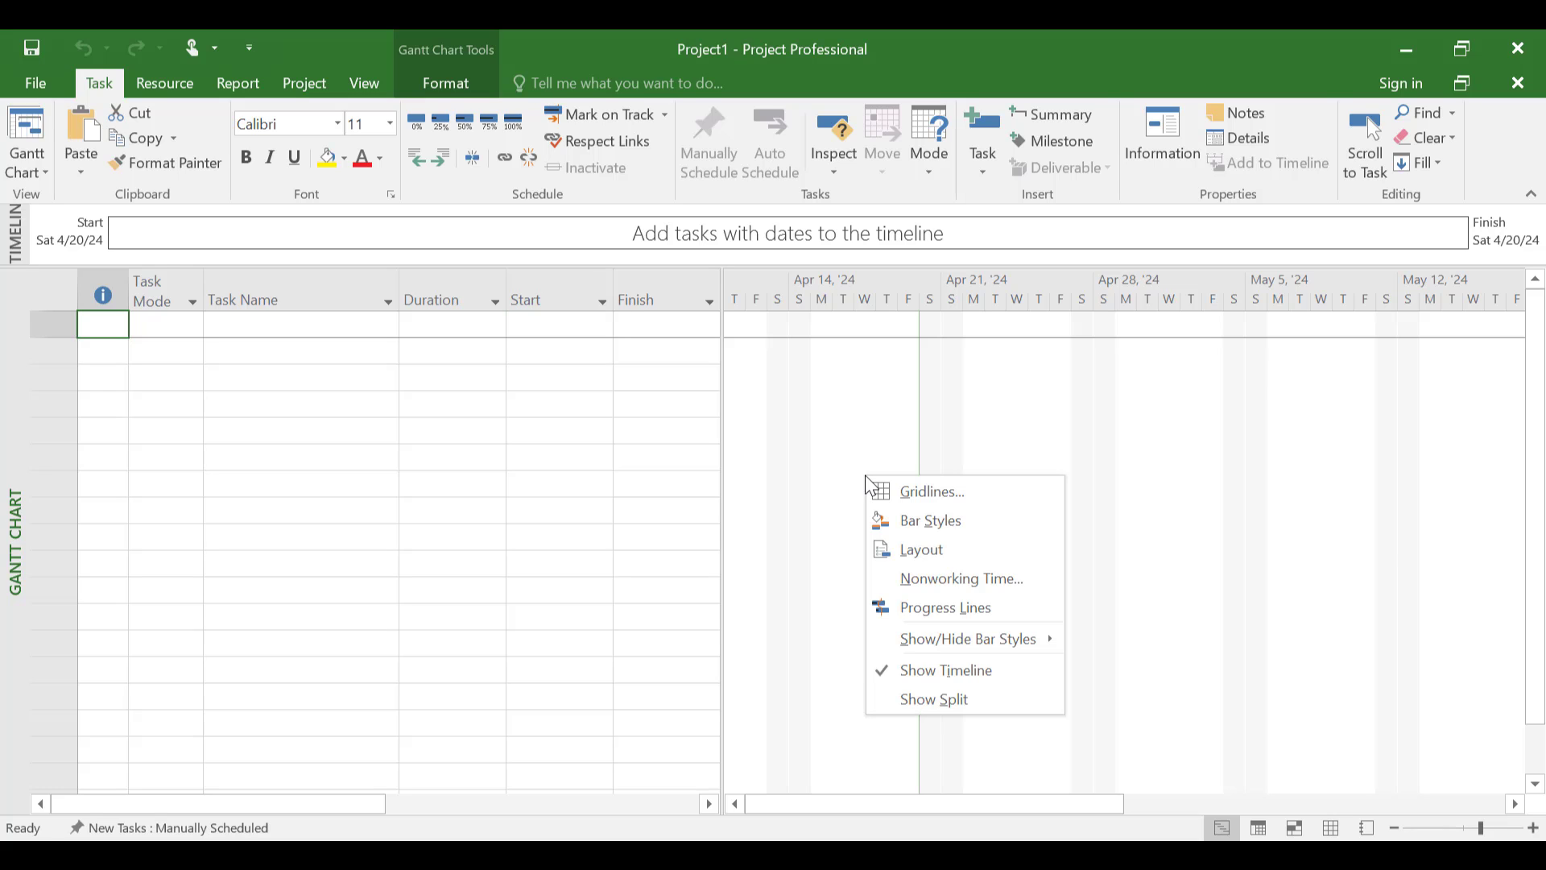
click(956, 676)
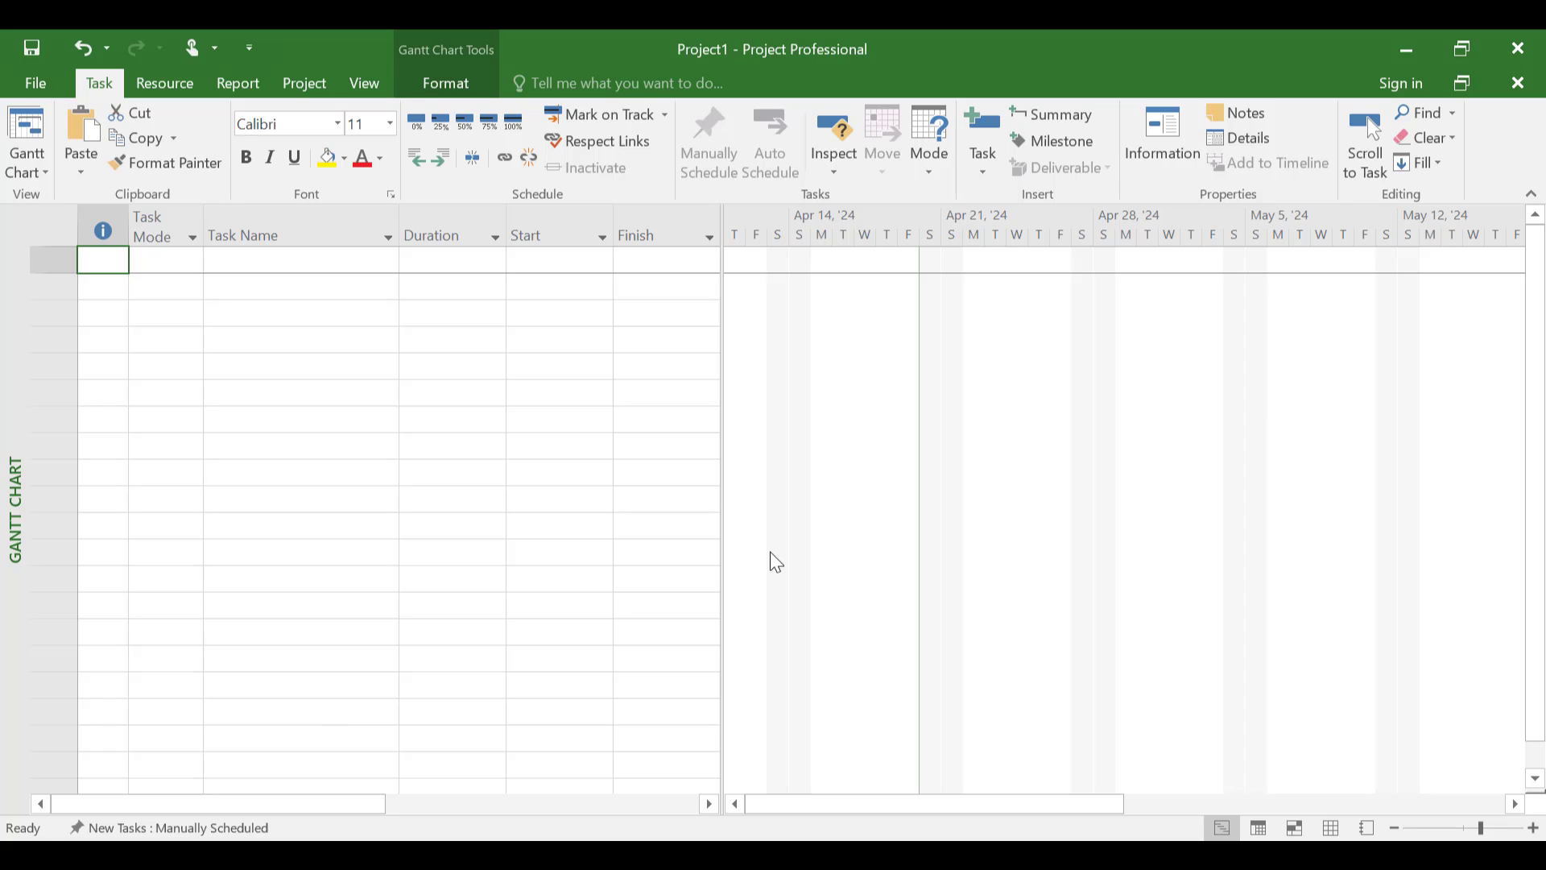
- Insert Project 1 from Desktop > Master Schedule as a linked subproject
click(308, 74)
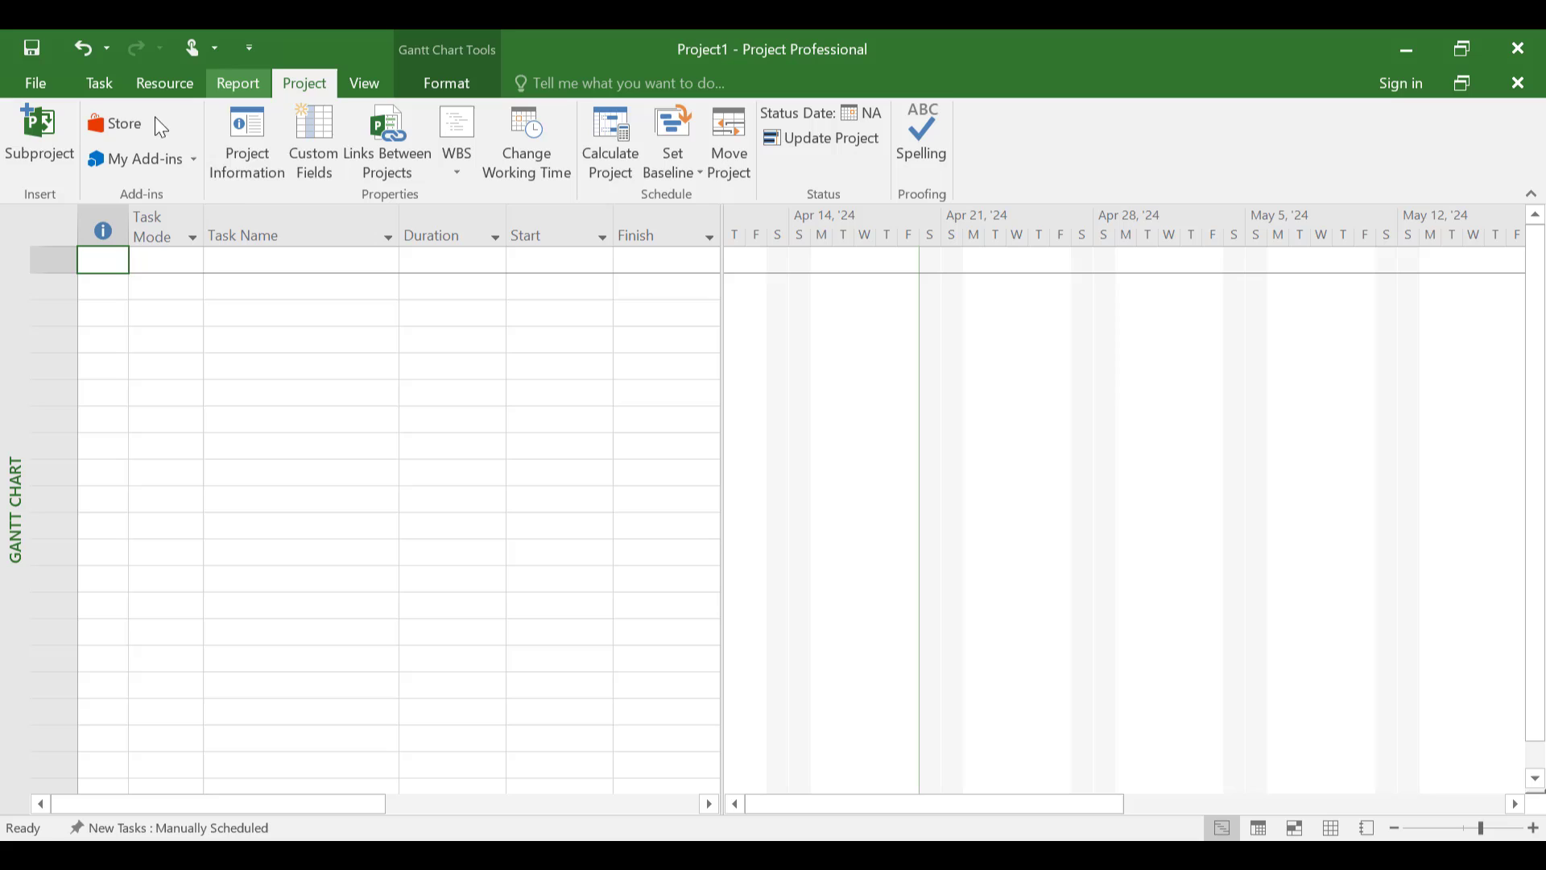
click(47, 129)
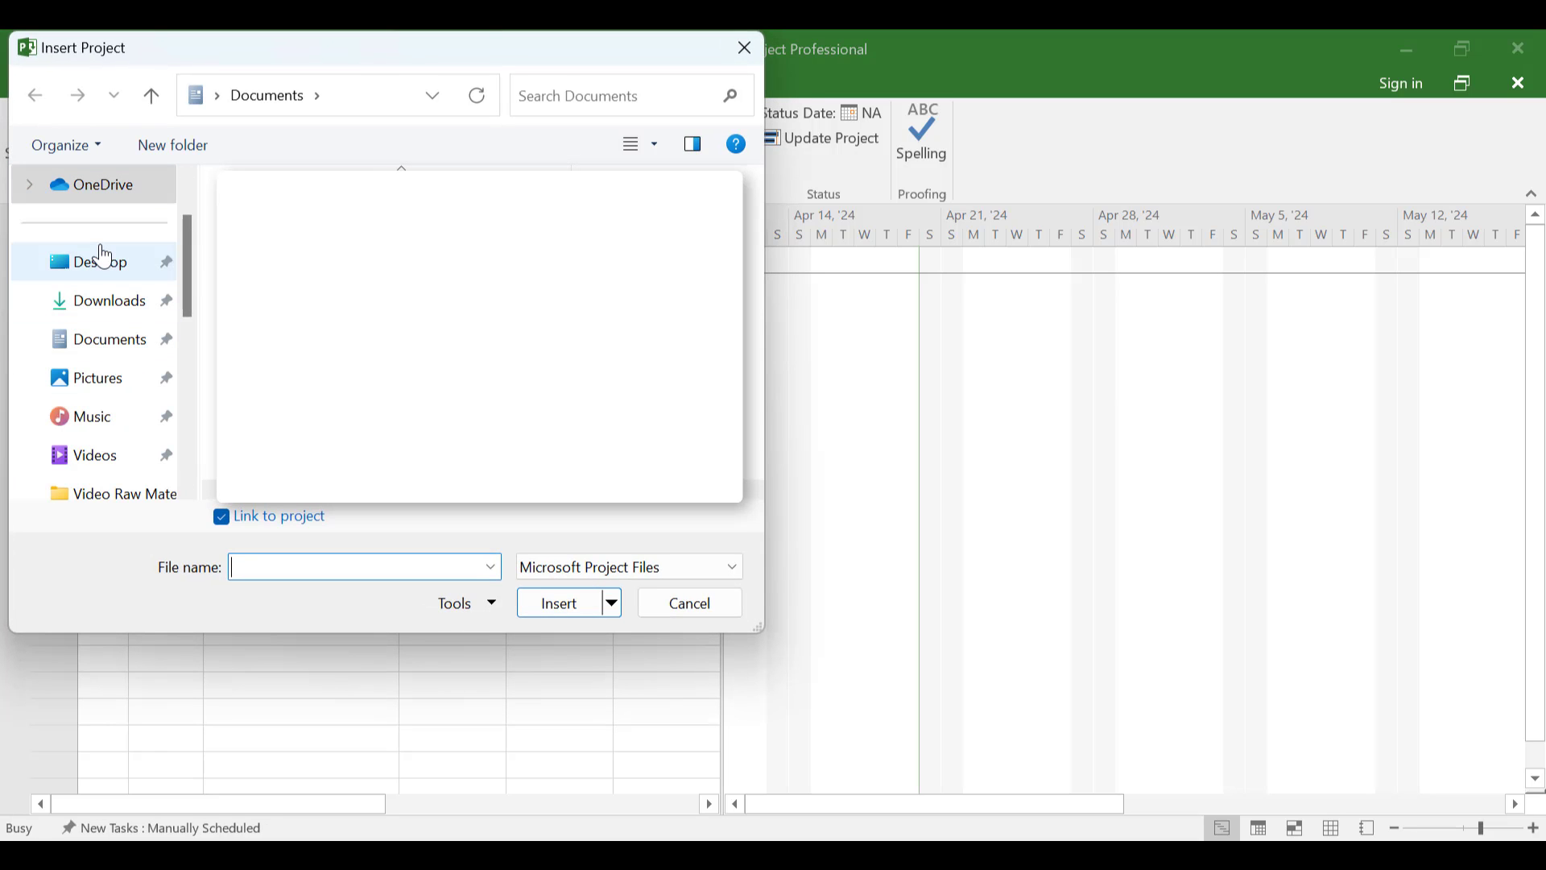
click(103, 258)
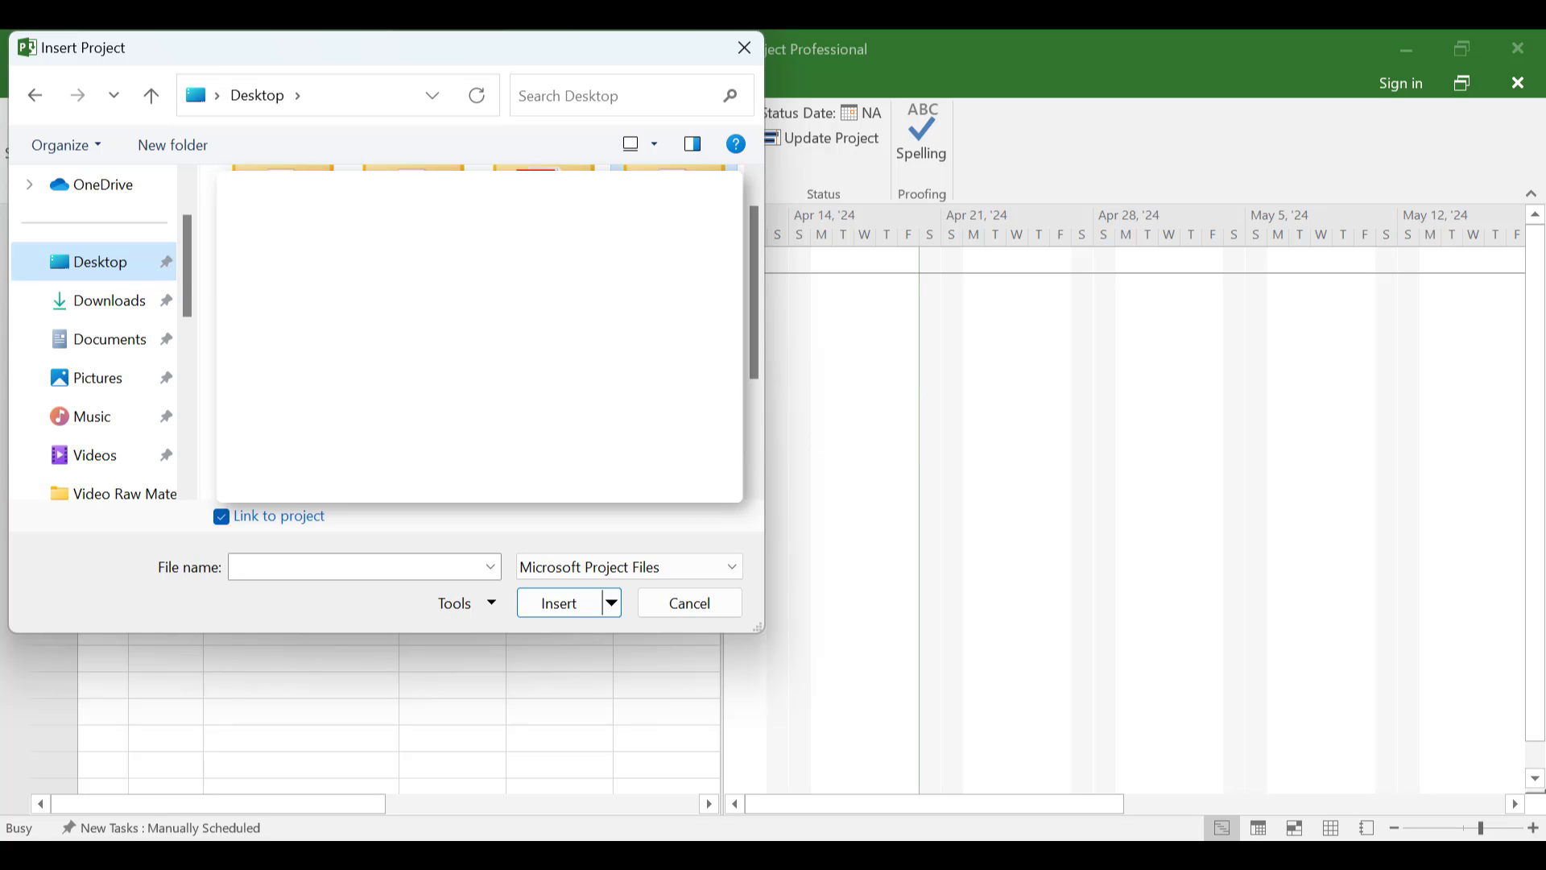
double_click(690, 234)
click(288, 232)
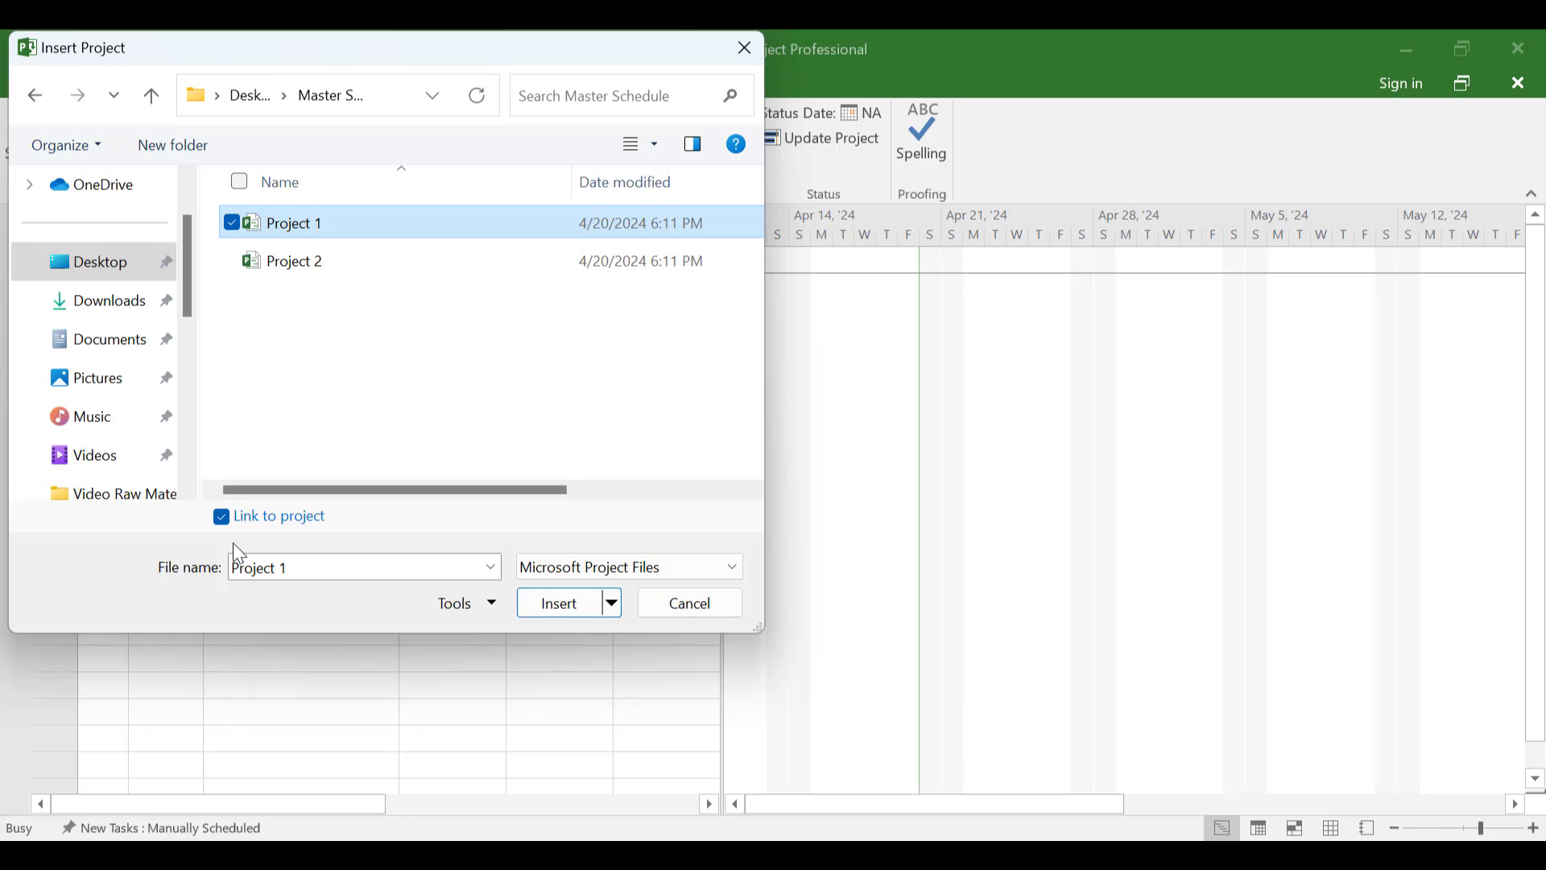
click(546, 614)
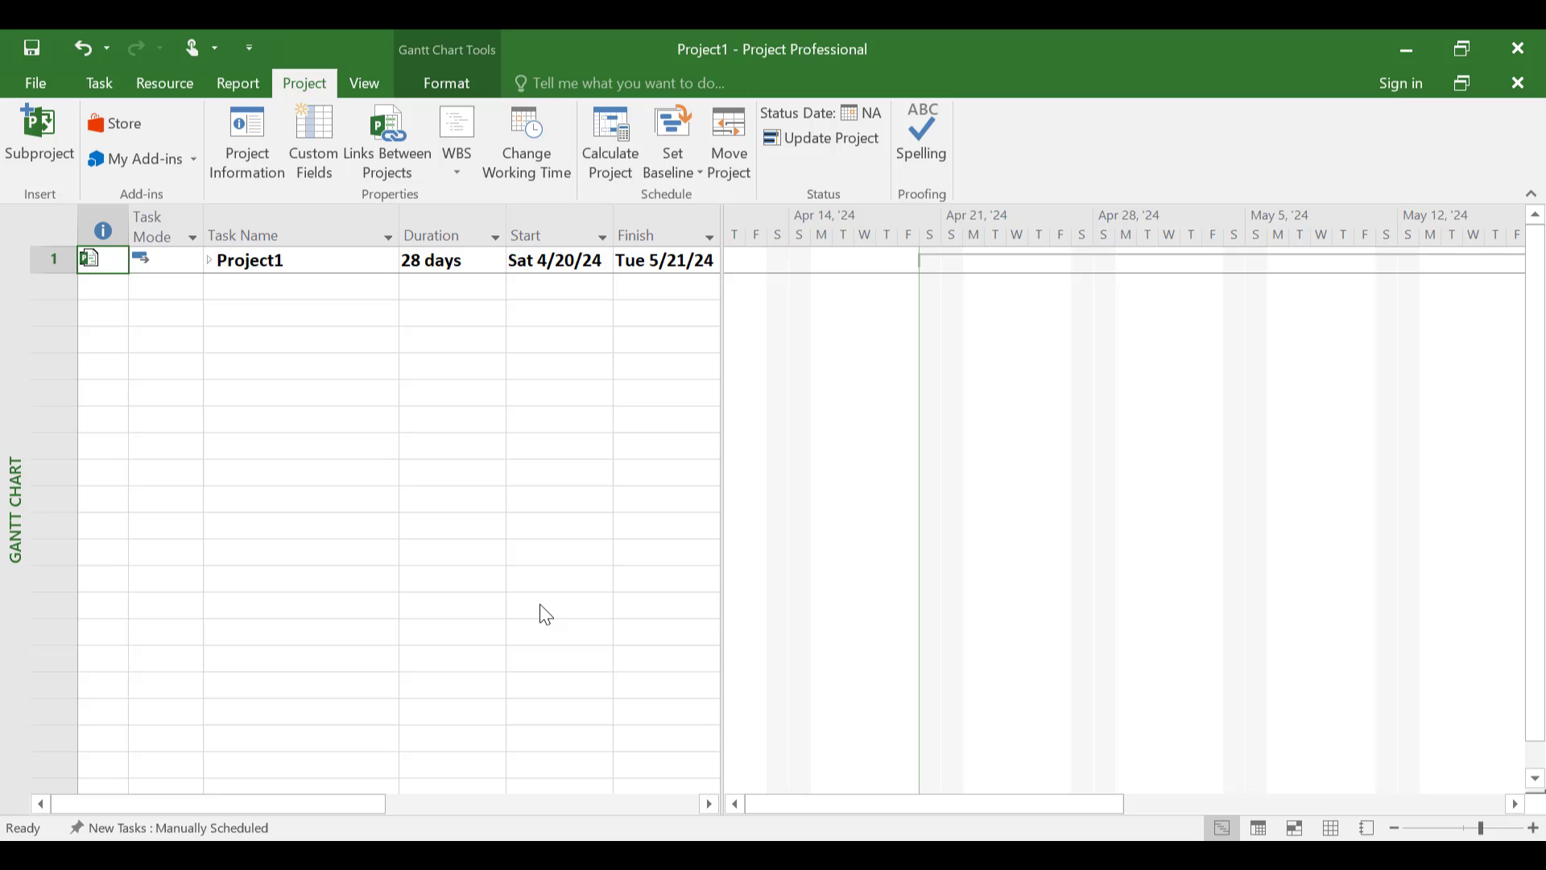
click(210, 263)
click(211, 264)
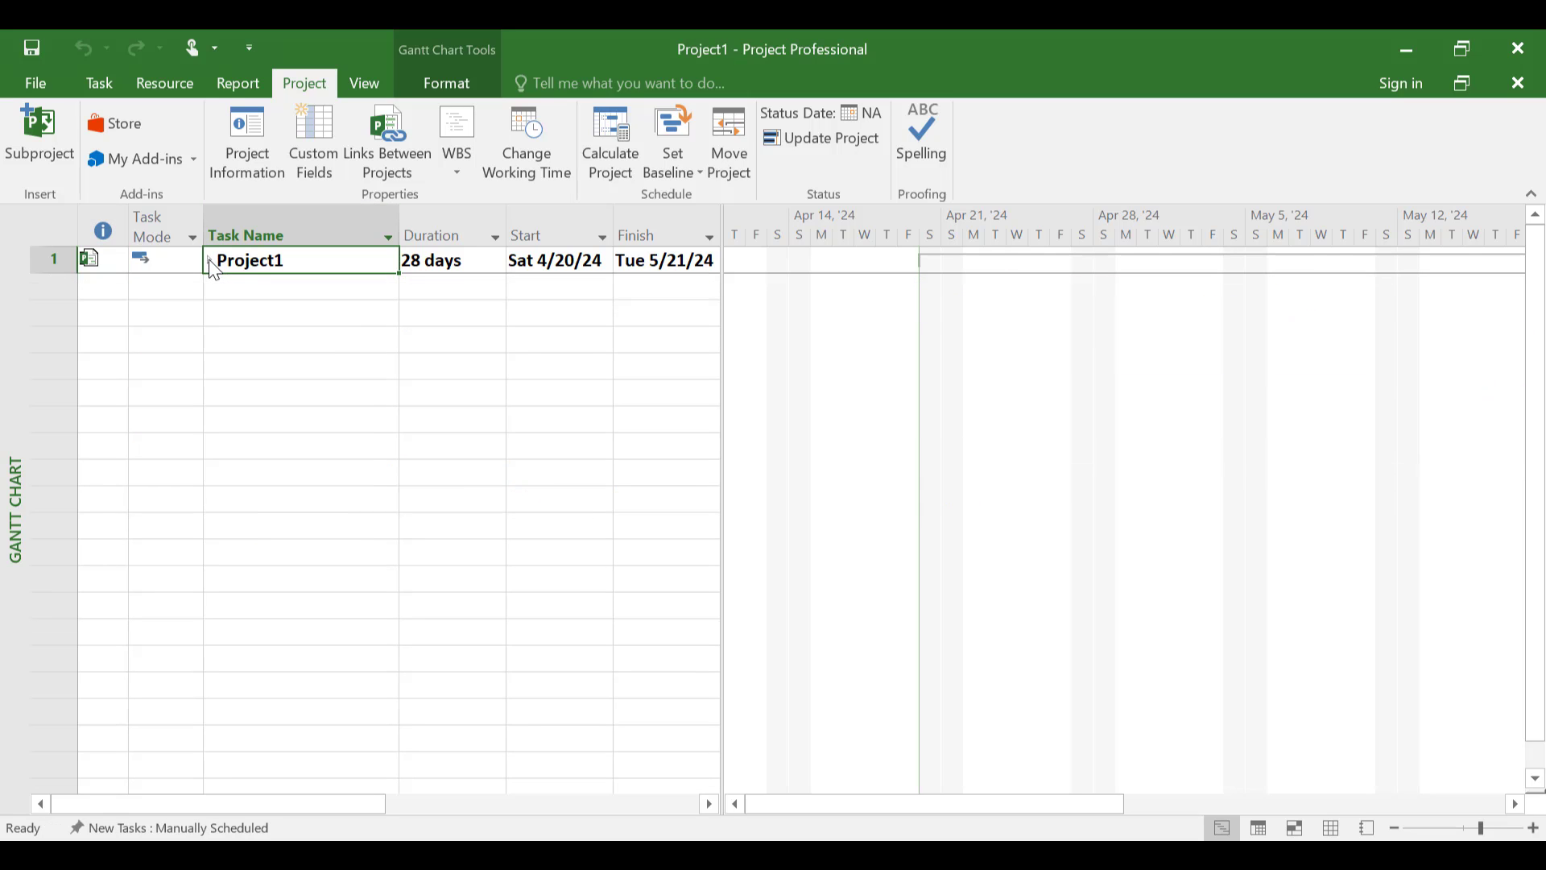
- Insert Project 2 as a linked subproject and expand the first subproject's tasks
click(54, 129)
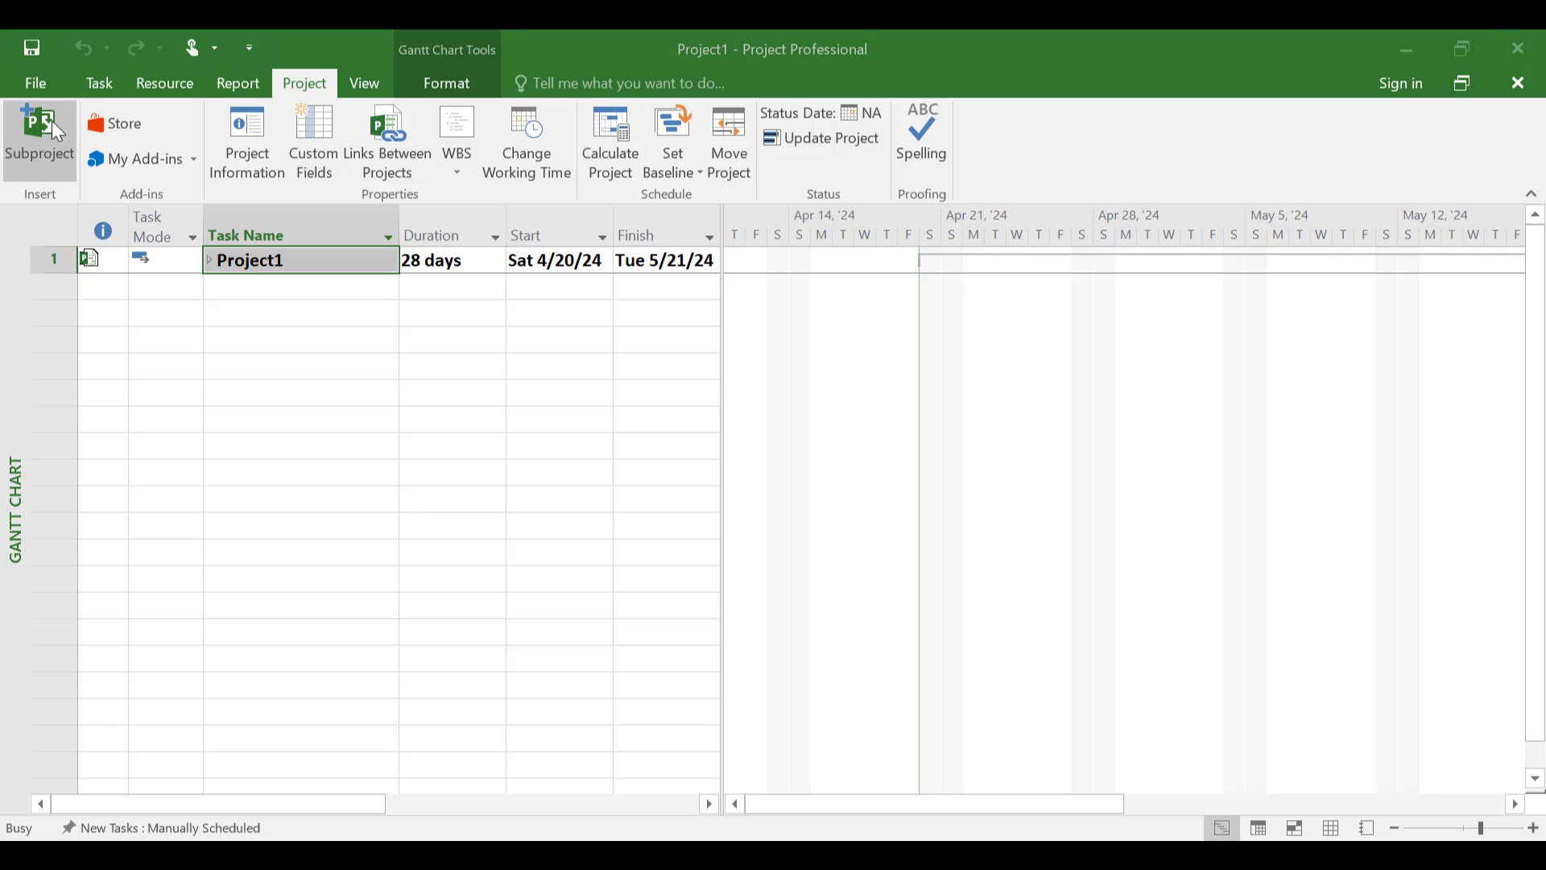
click(294, 274)
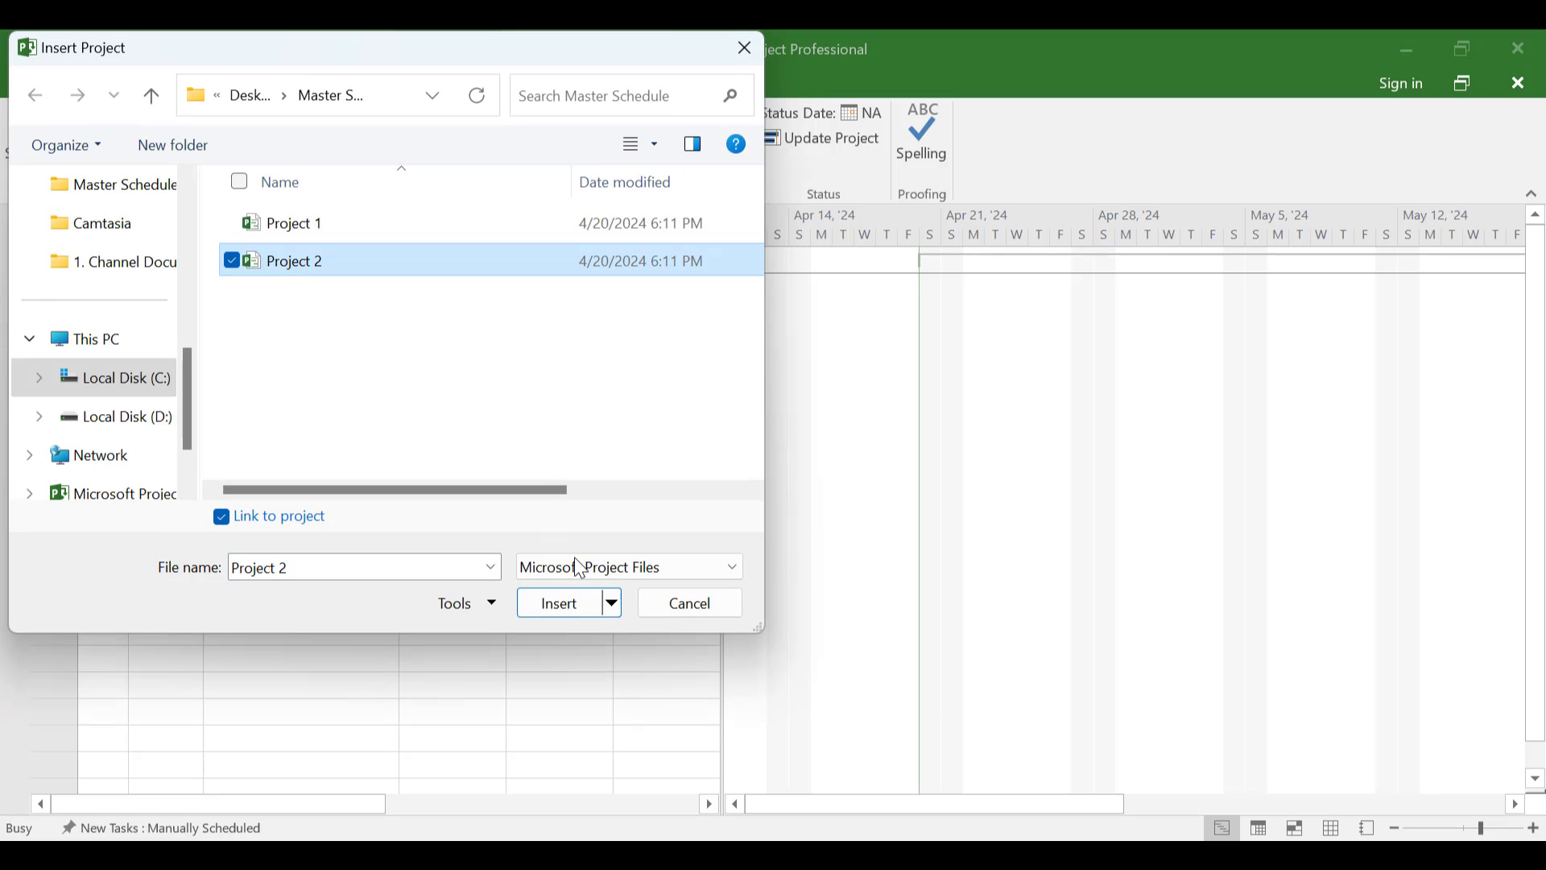
click(560, 604)
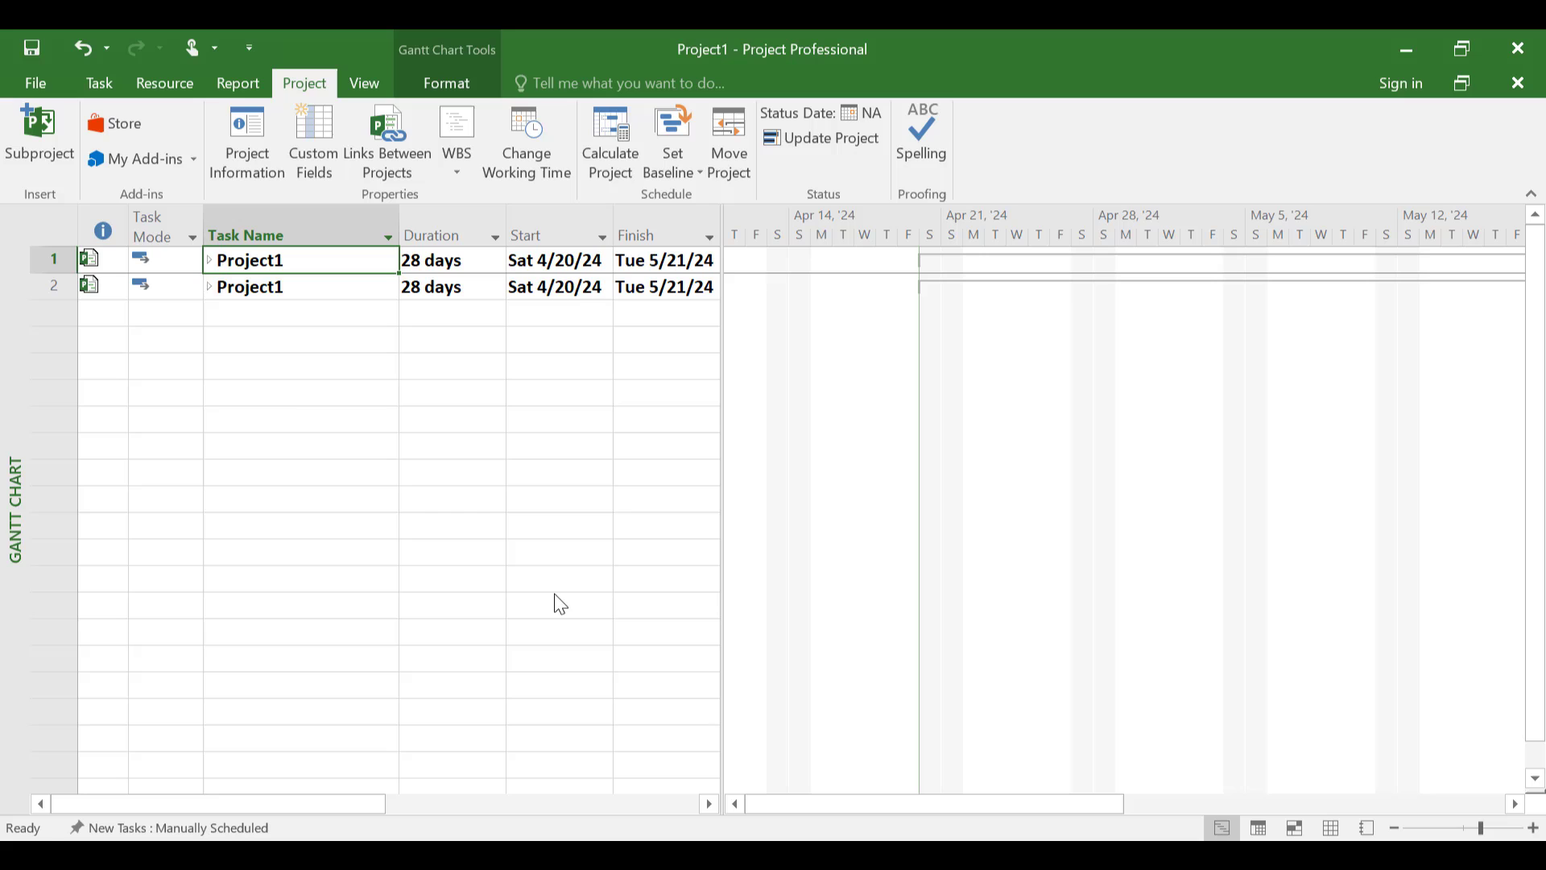
click(210, 260)
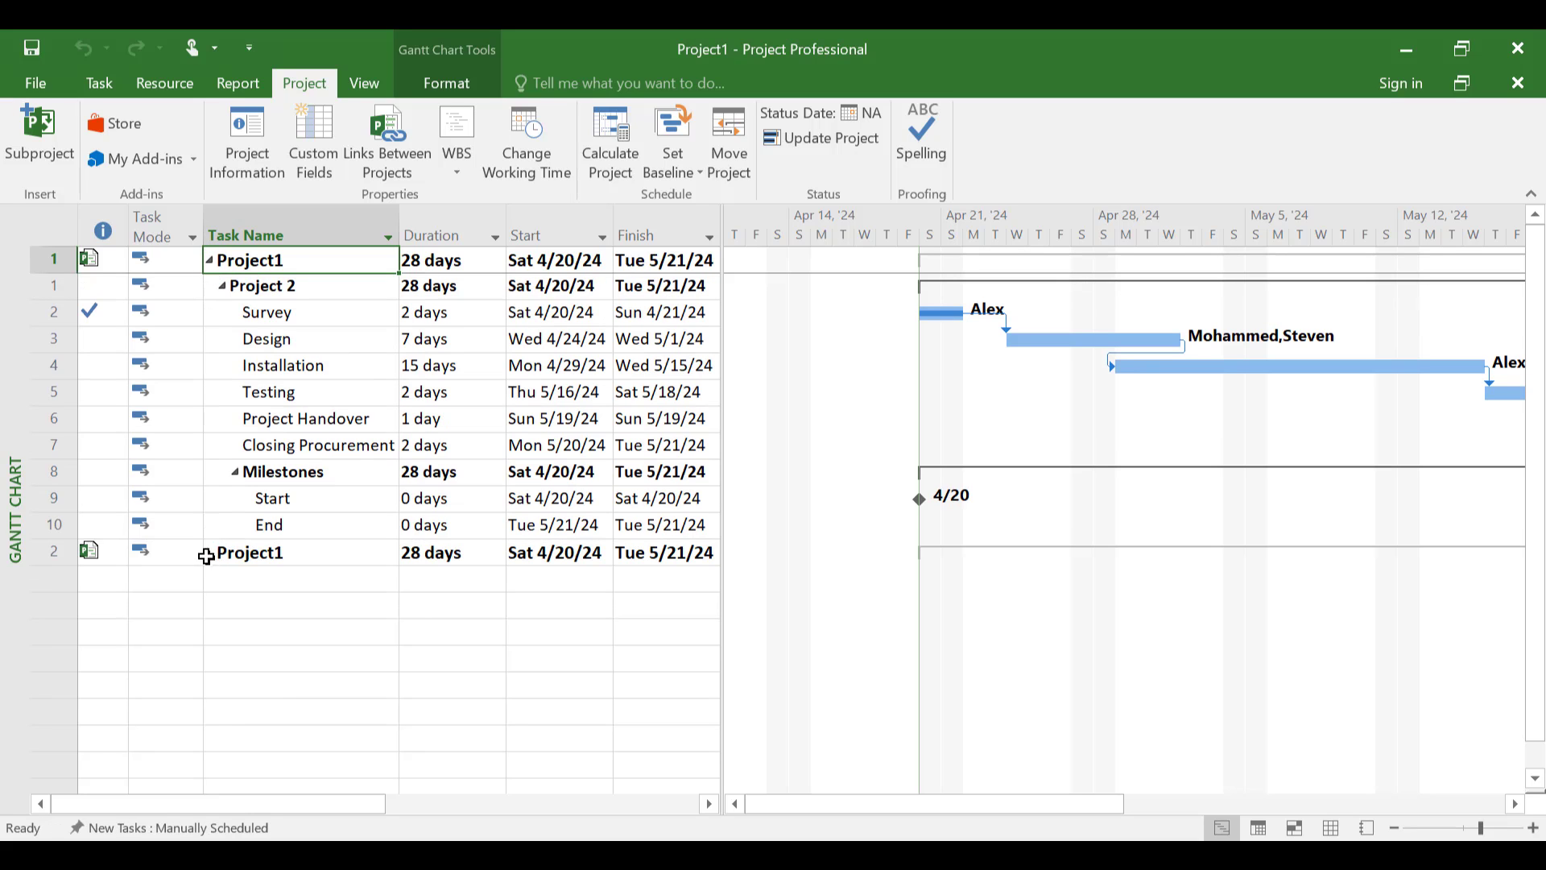
- Expand the second subproject to list its Survey-to-End tasks and milestone
click(211, 553)
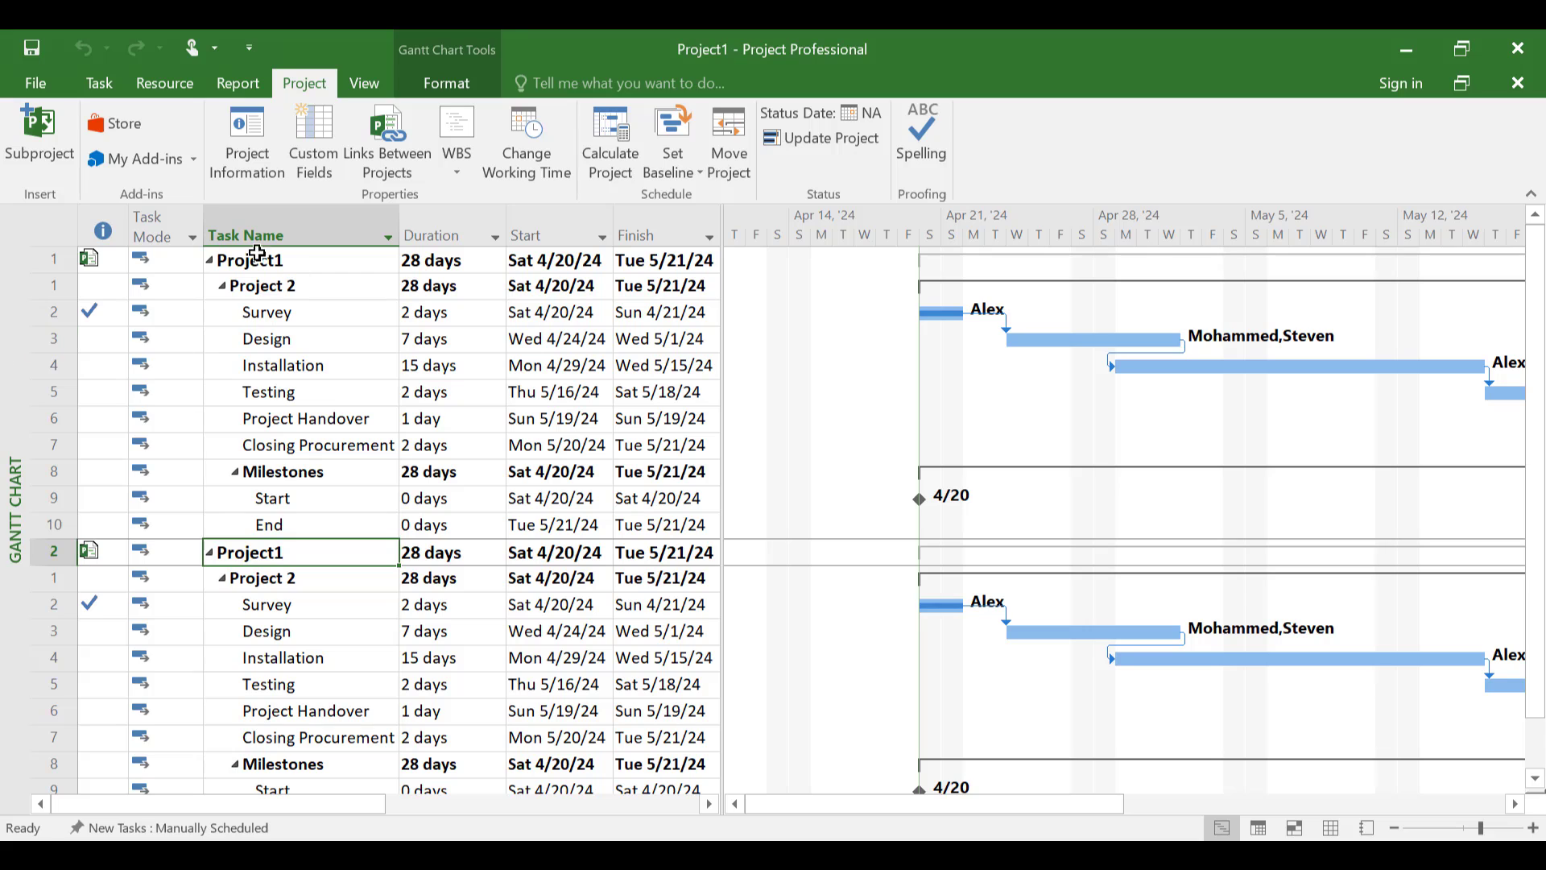
right_click(242, 212)
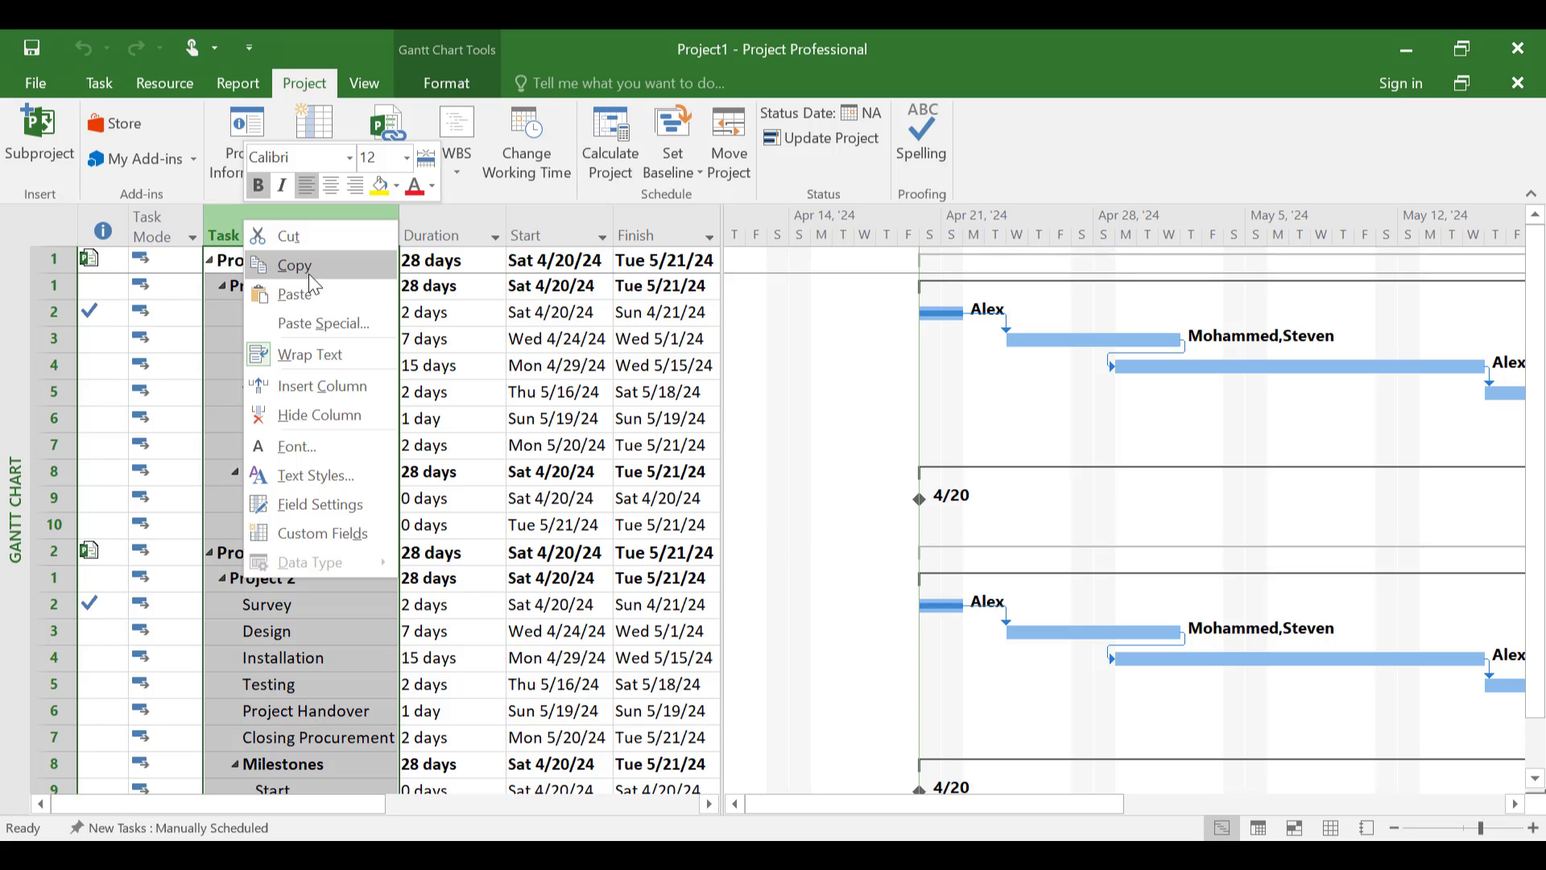
key(Escape)
click(350, 360)
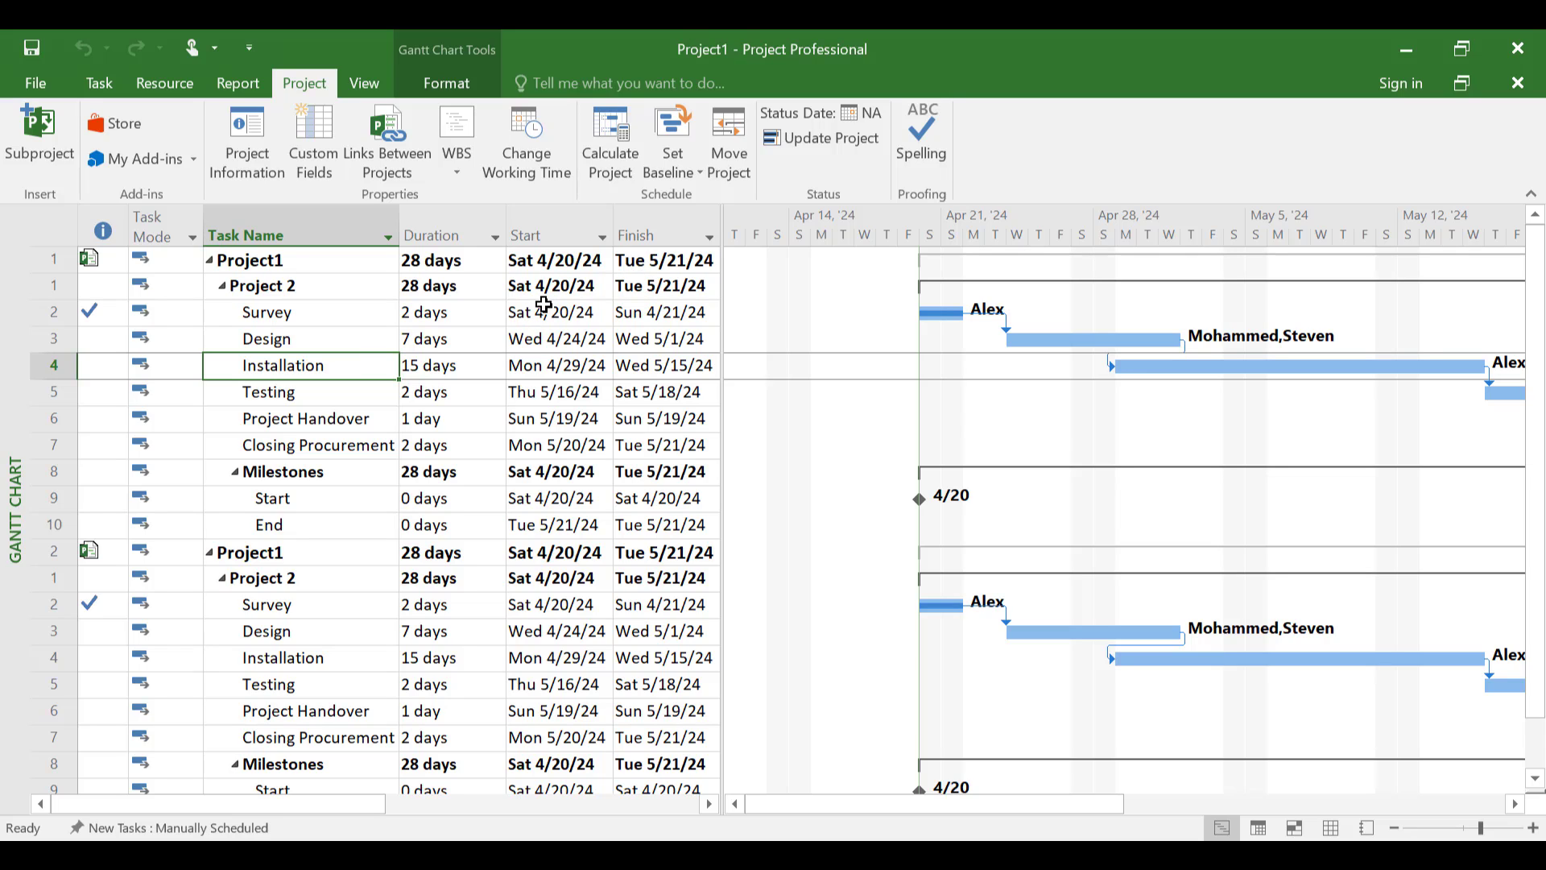
- Insert a % Complete column before Task Name
right_click(271, 212)
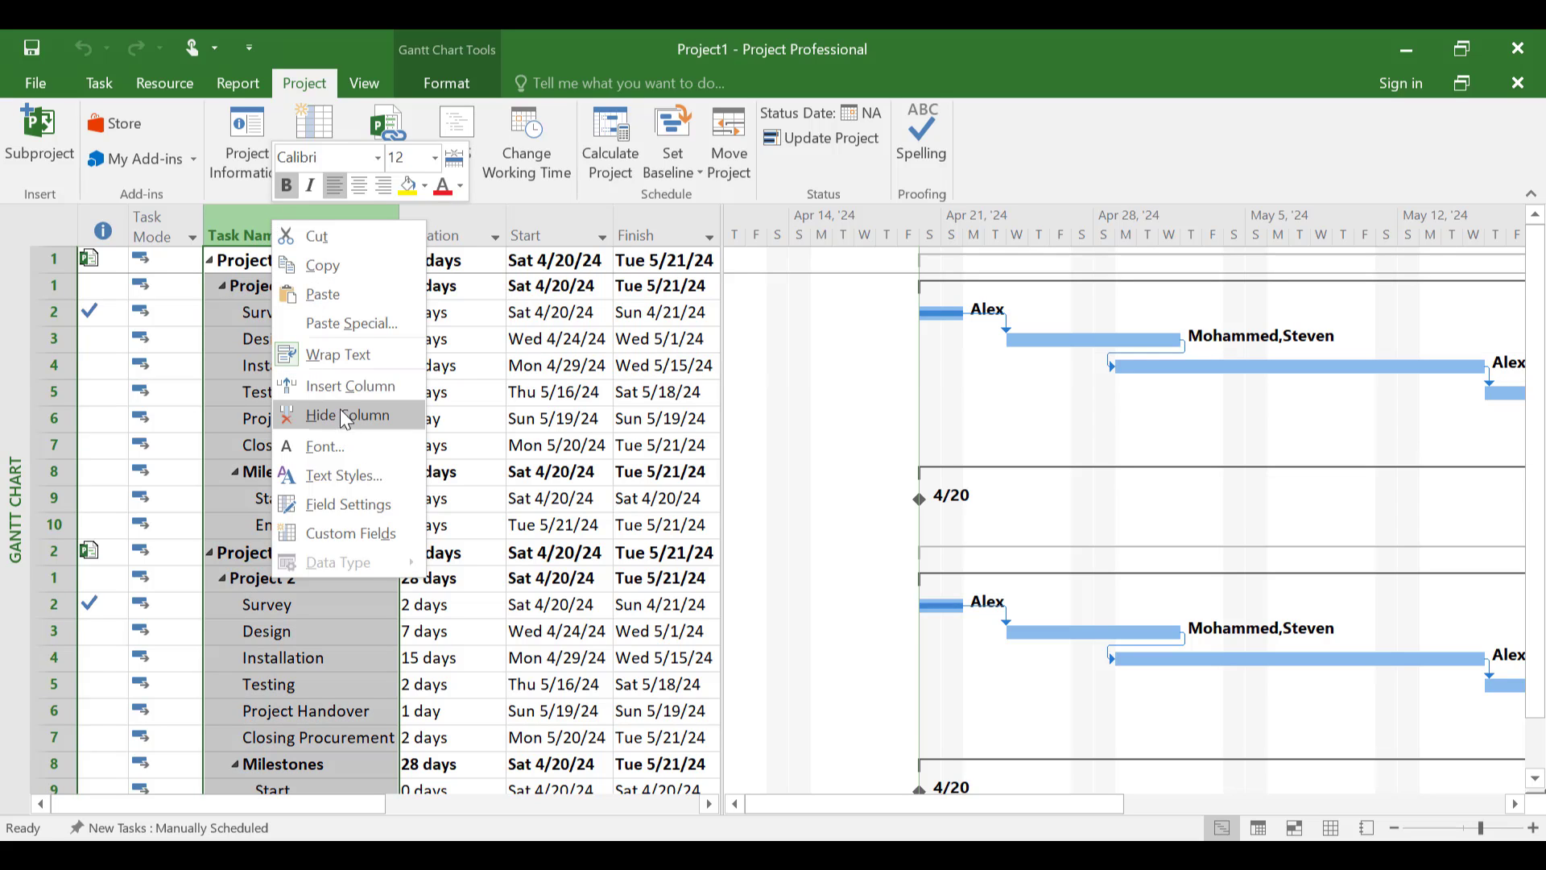
click(349, 390)
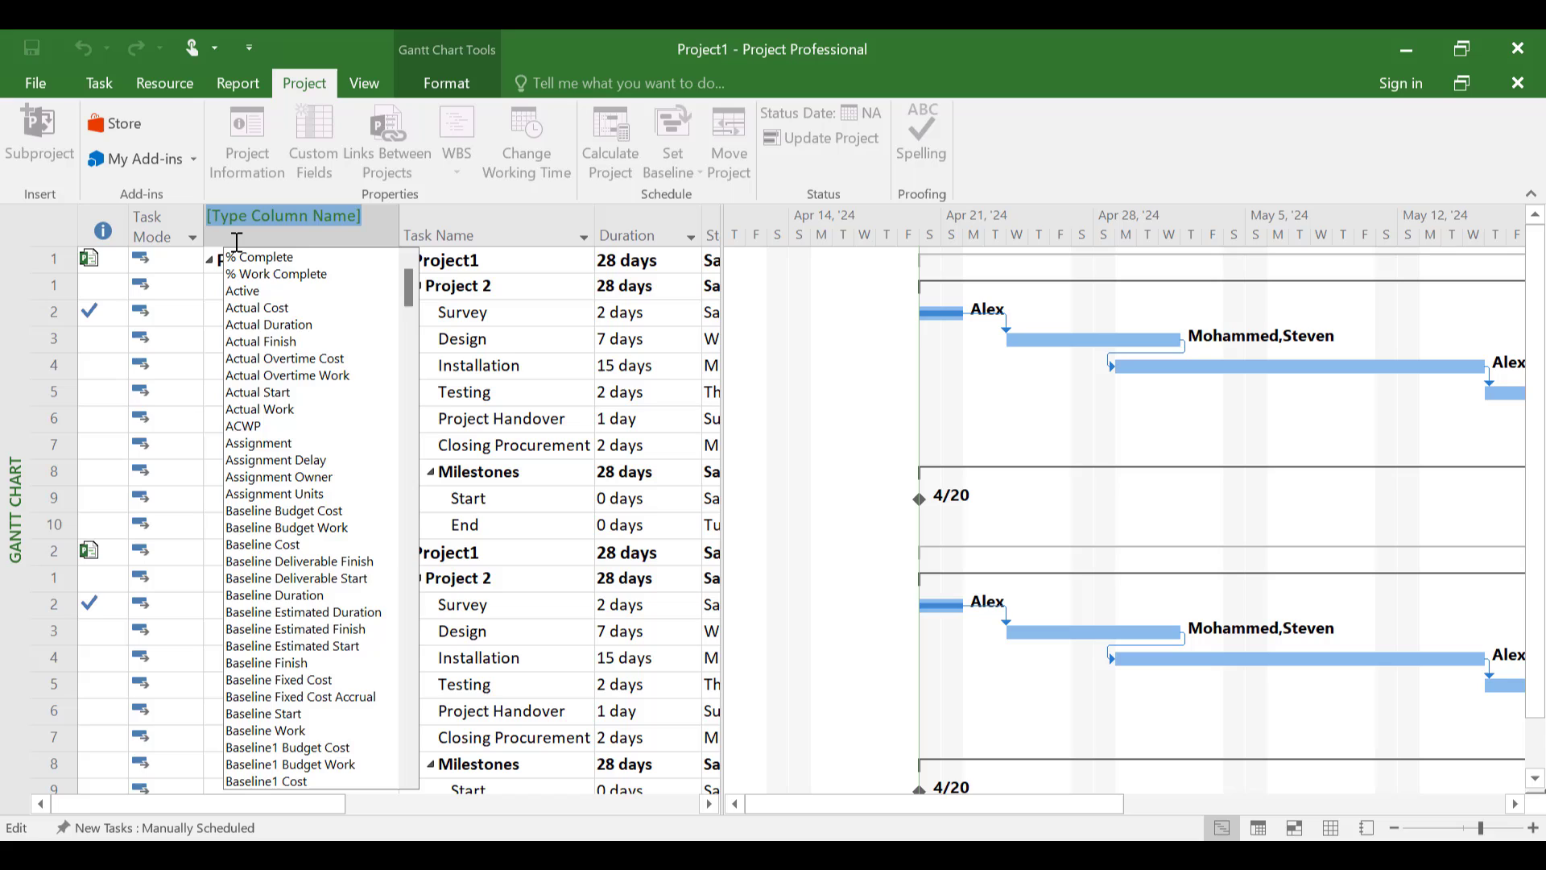
text(% Complete)
click(234, 256)
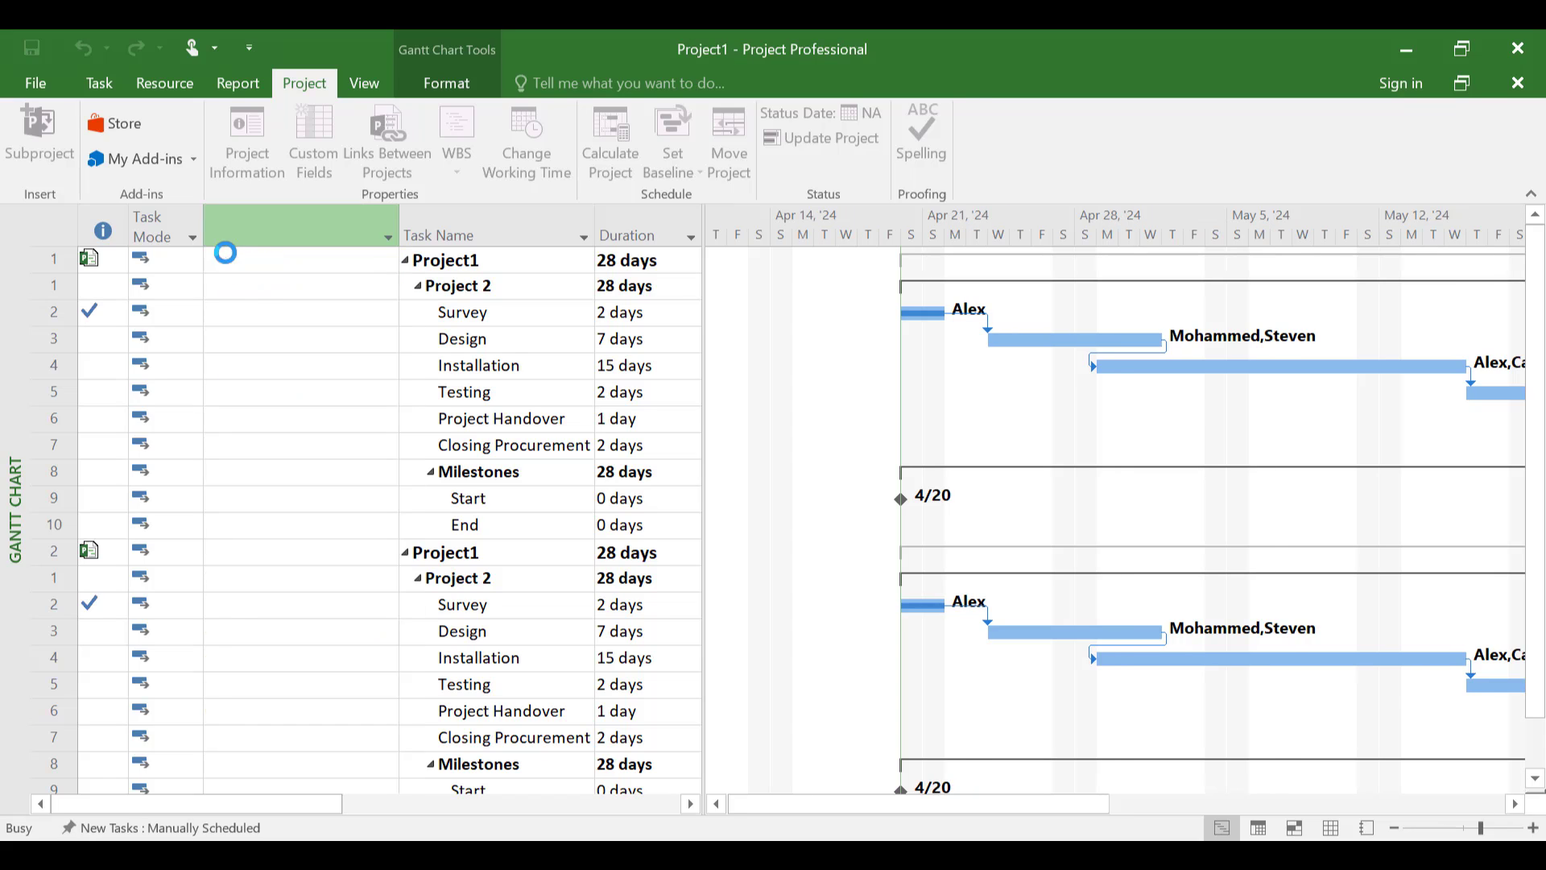
- Change Survey's progress from 100% to 0% and open the Project 1 source file
drag(273, 294, 273, 301)
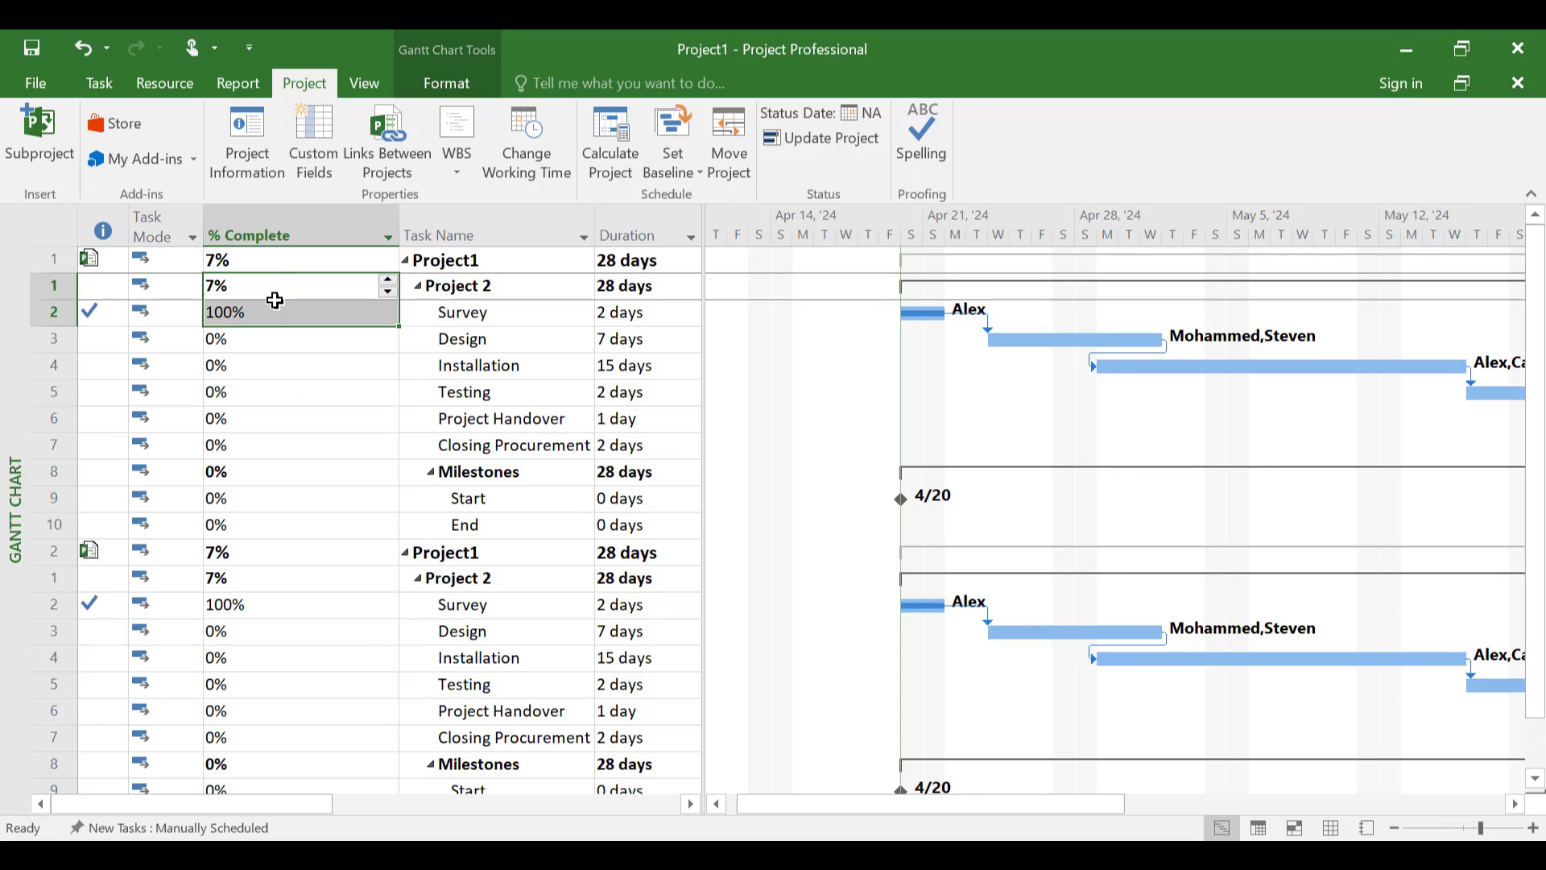
click(242, 316)
text(0)
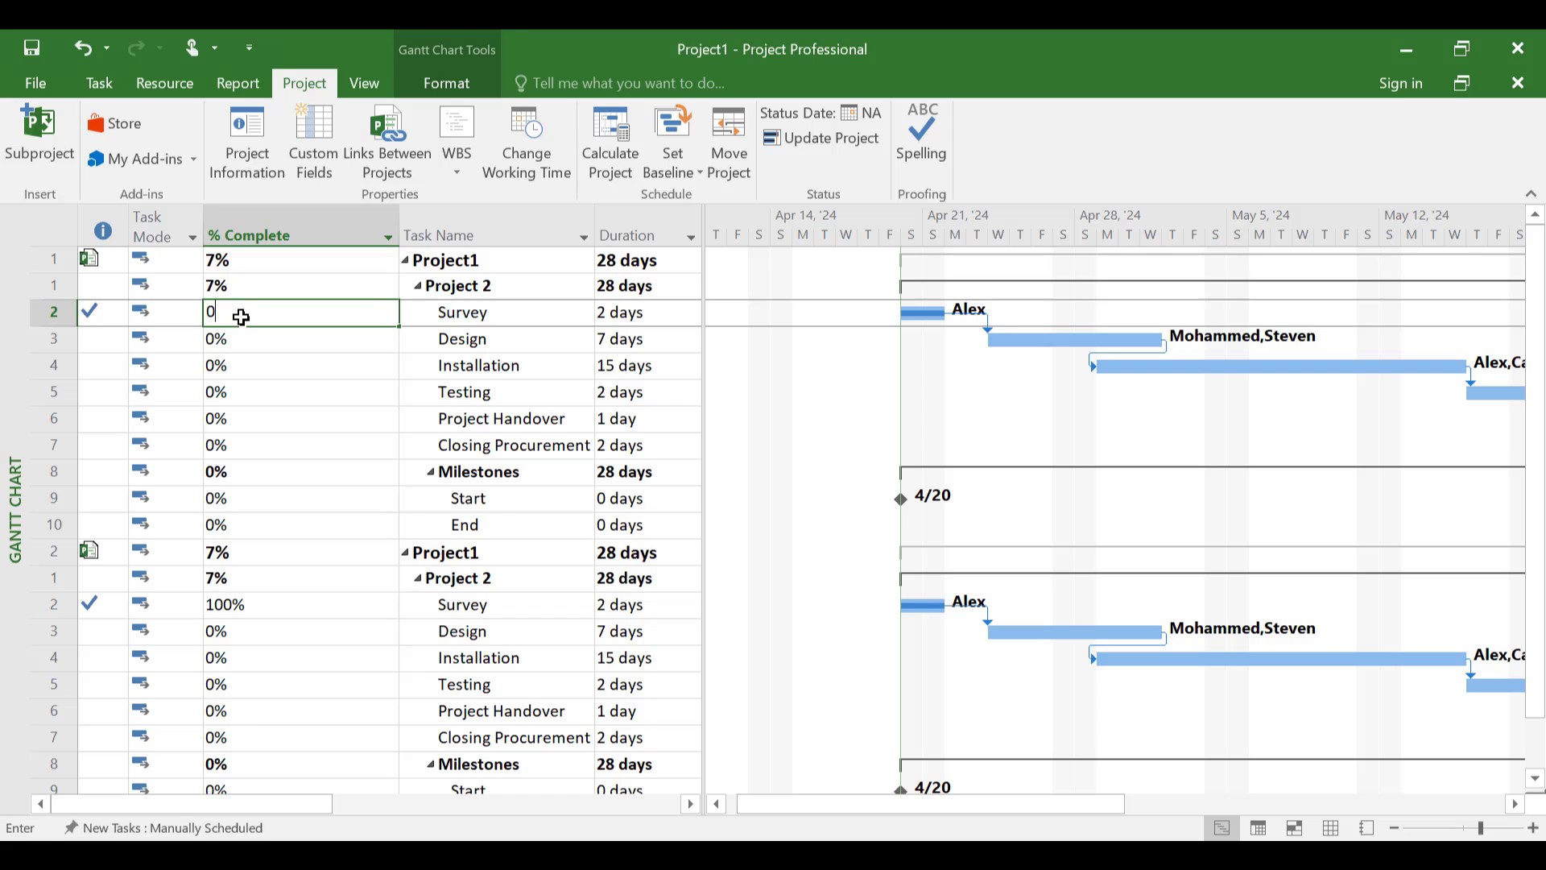
key(Return)
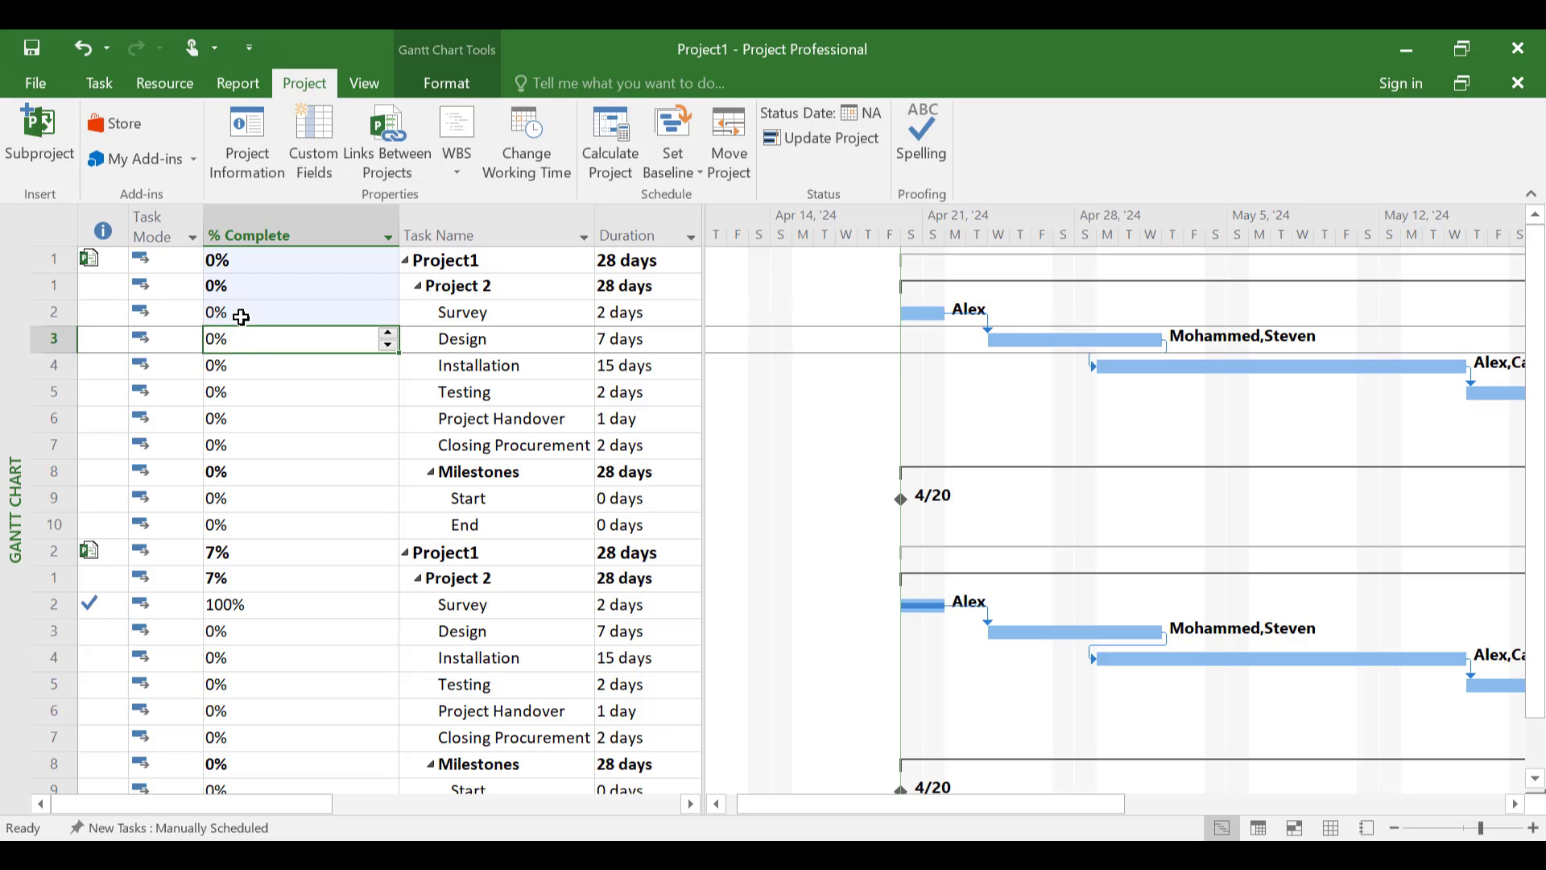
click(225, 608)
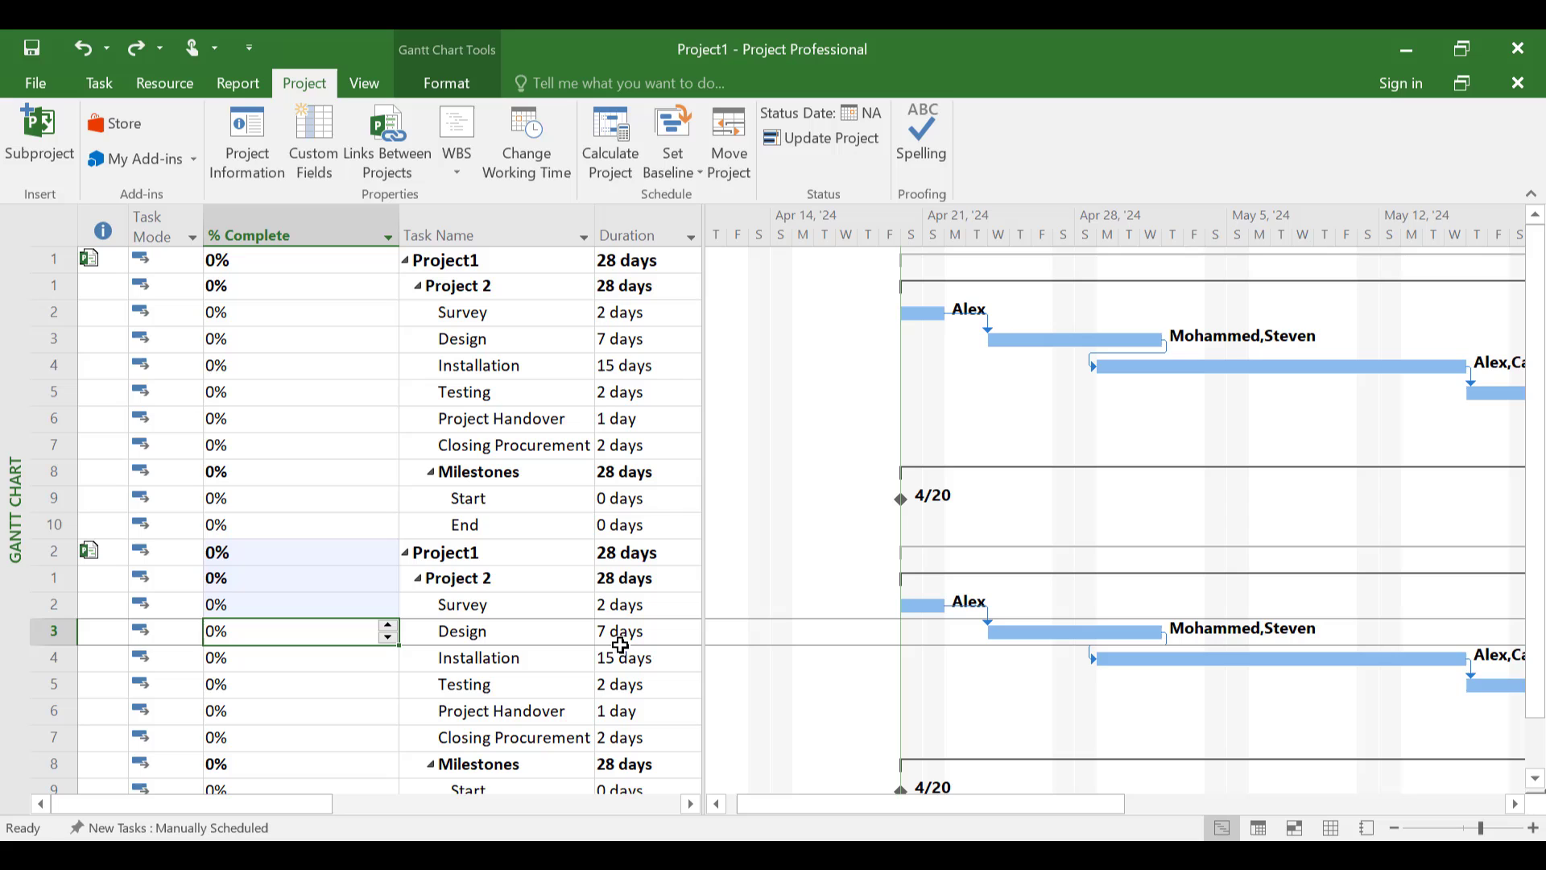
scroll(463, 555, right, 5)
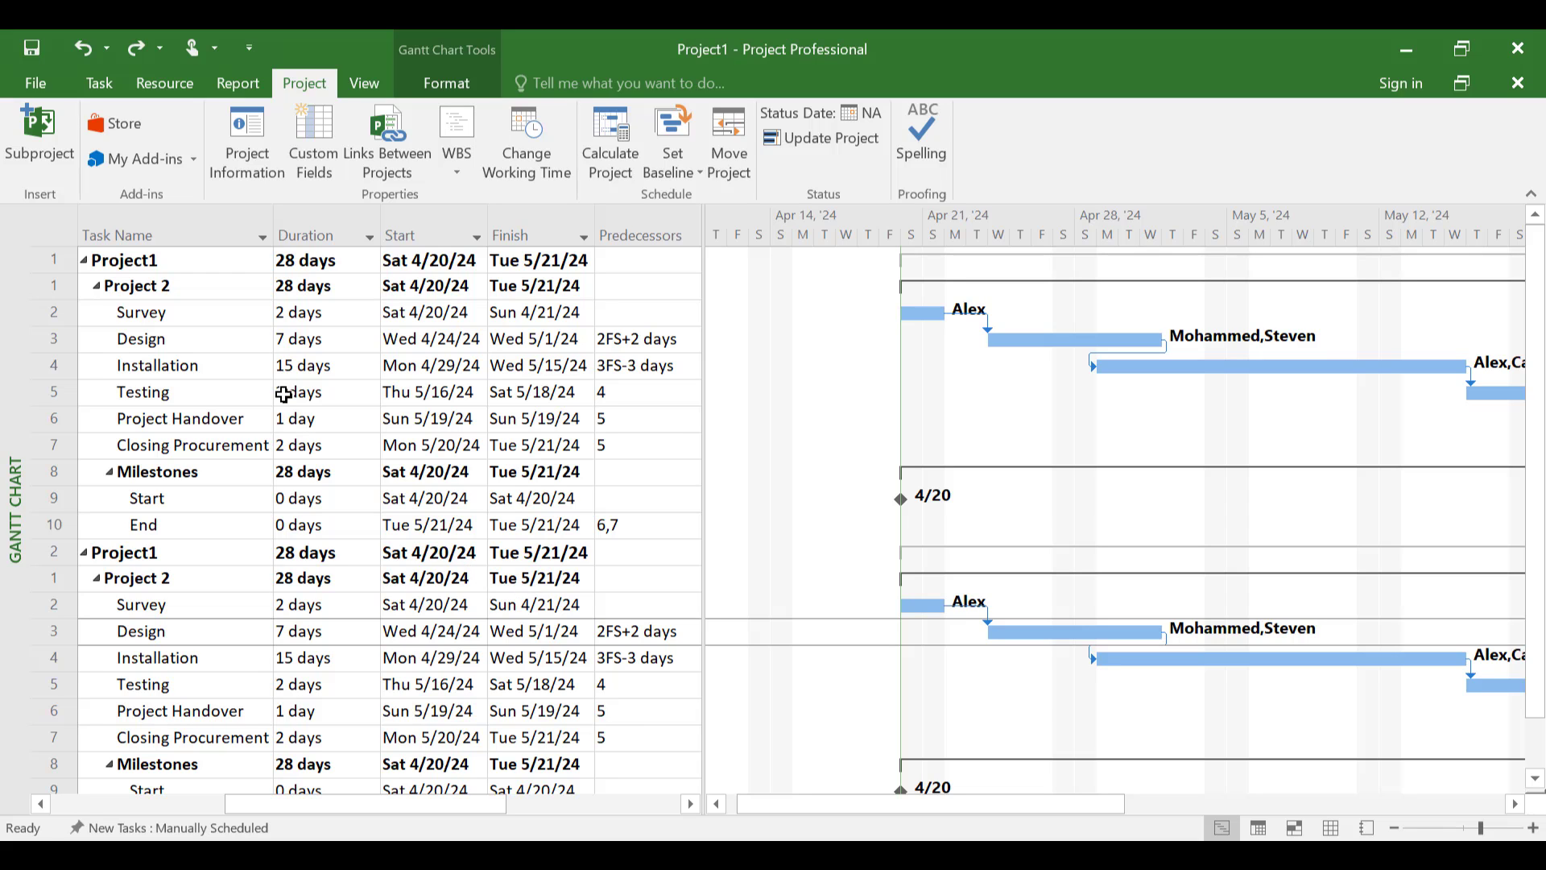
scroll(284, 394, left, 5)
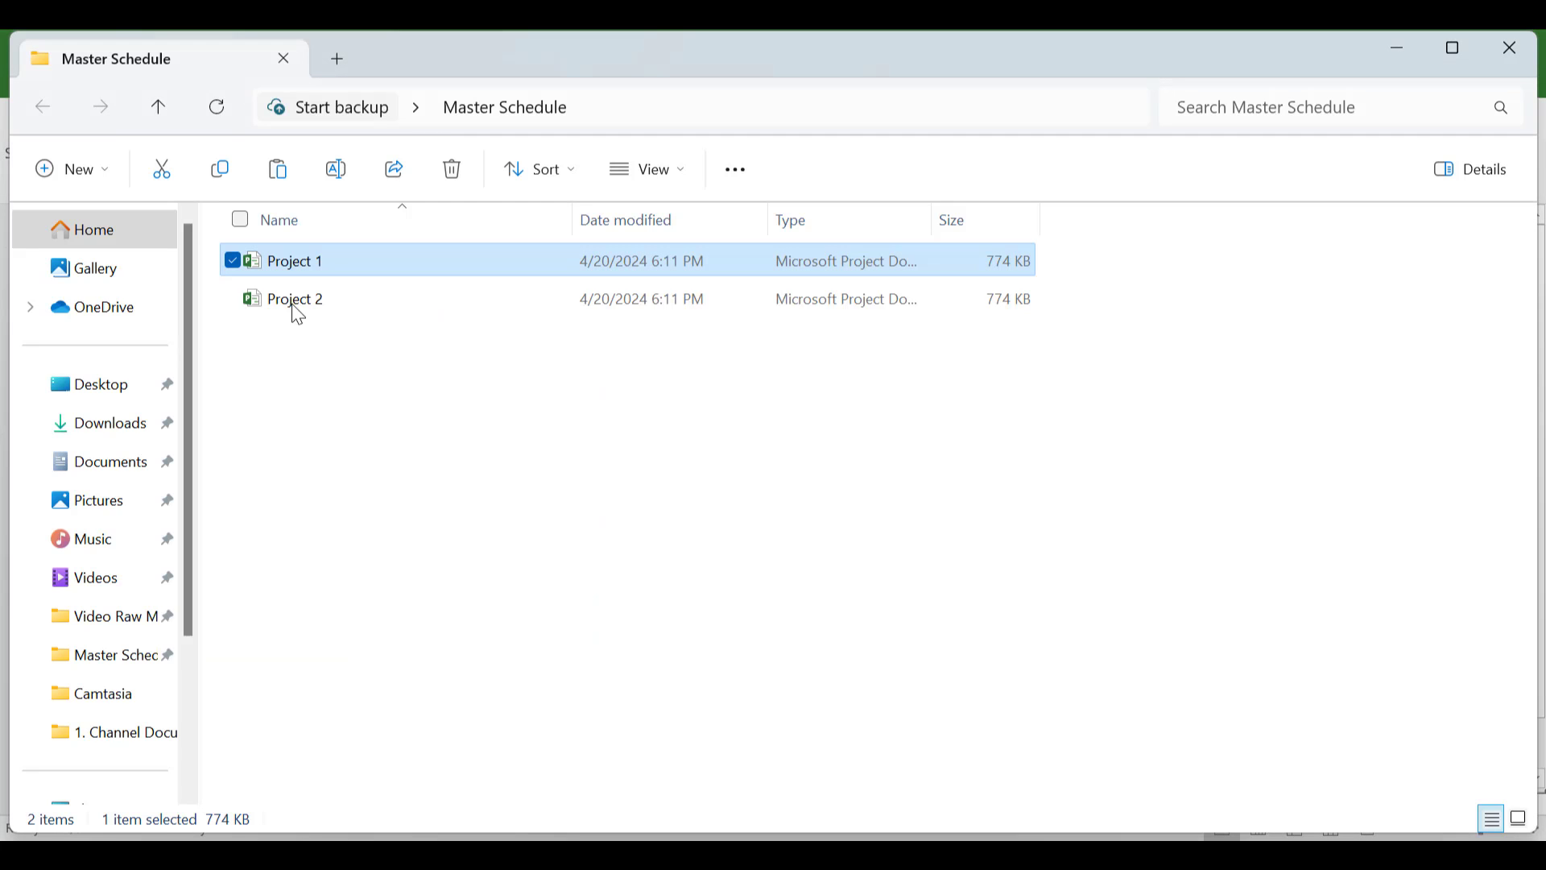
double_click(325, 259)
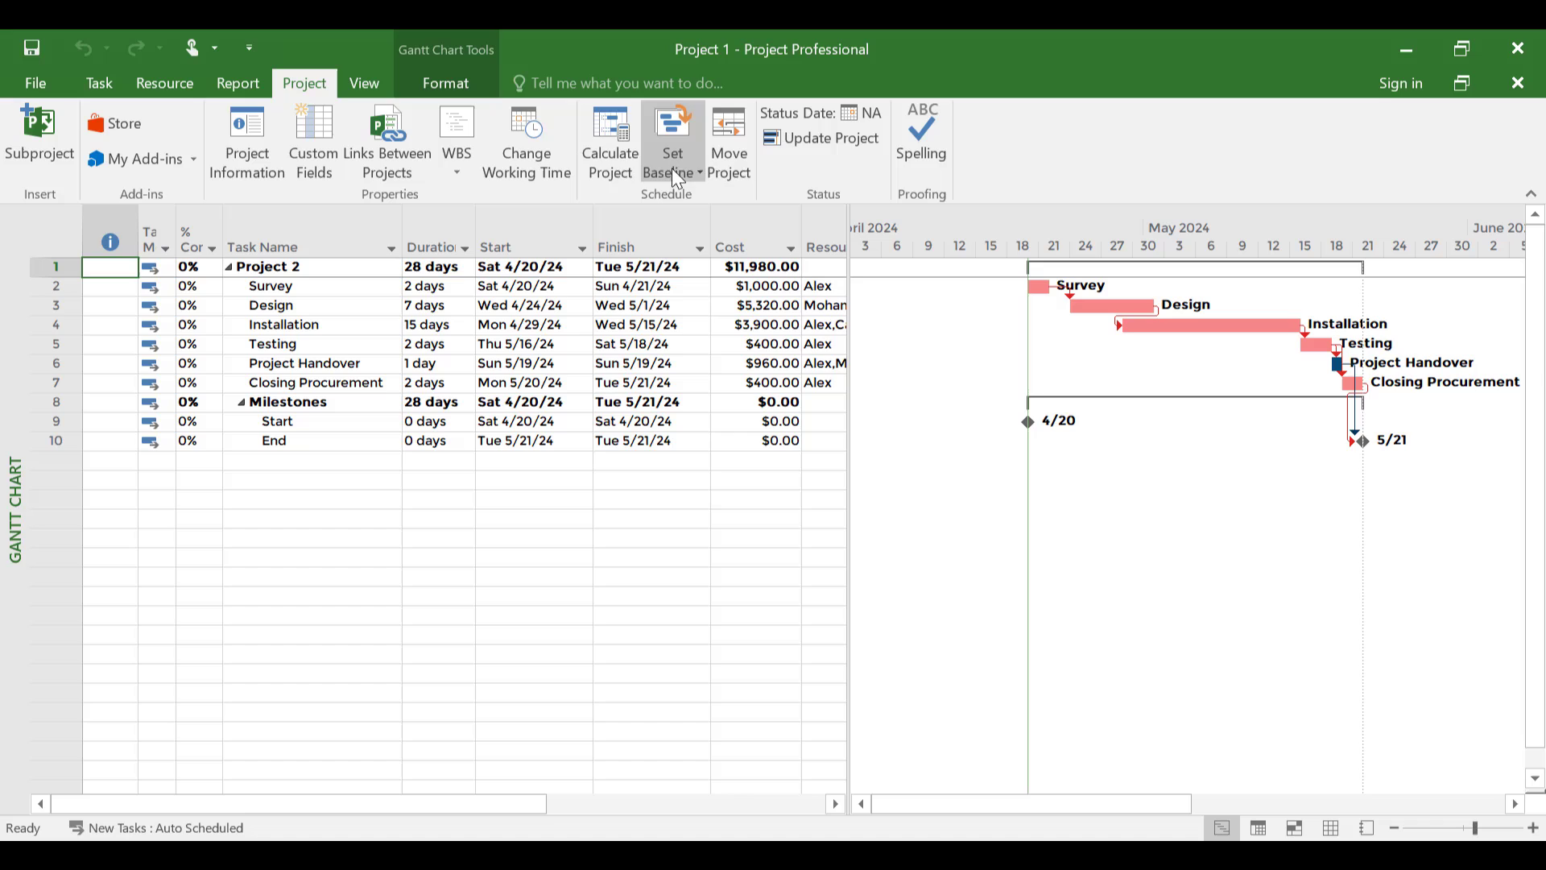
- Use Move Project to shift the project start to Fri 3/1/24
click(728, 142)
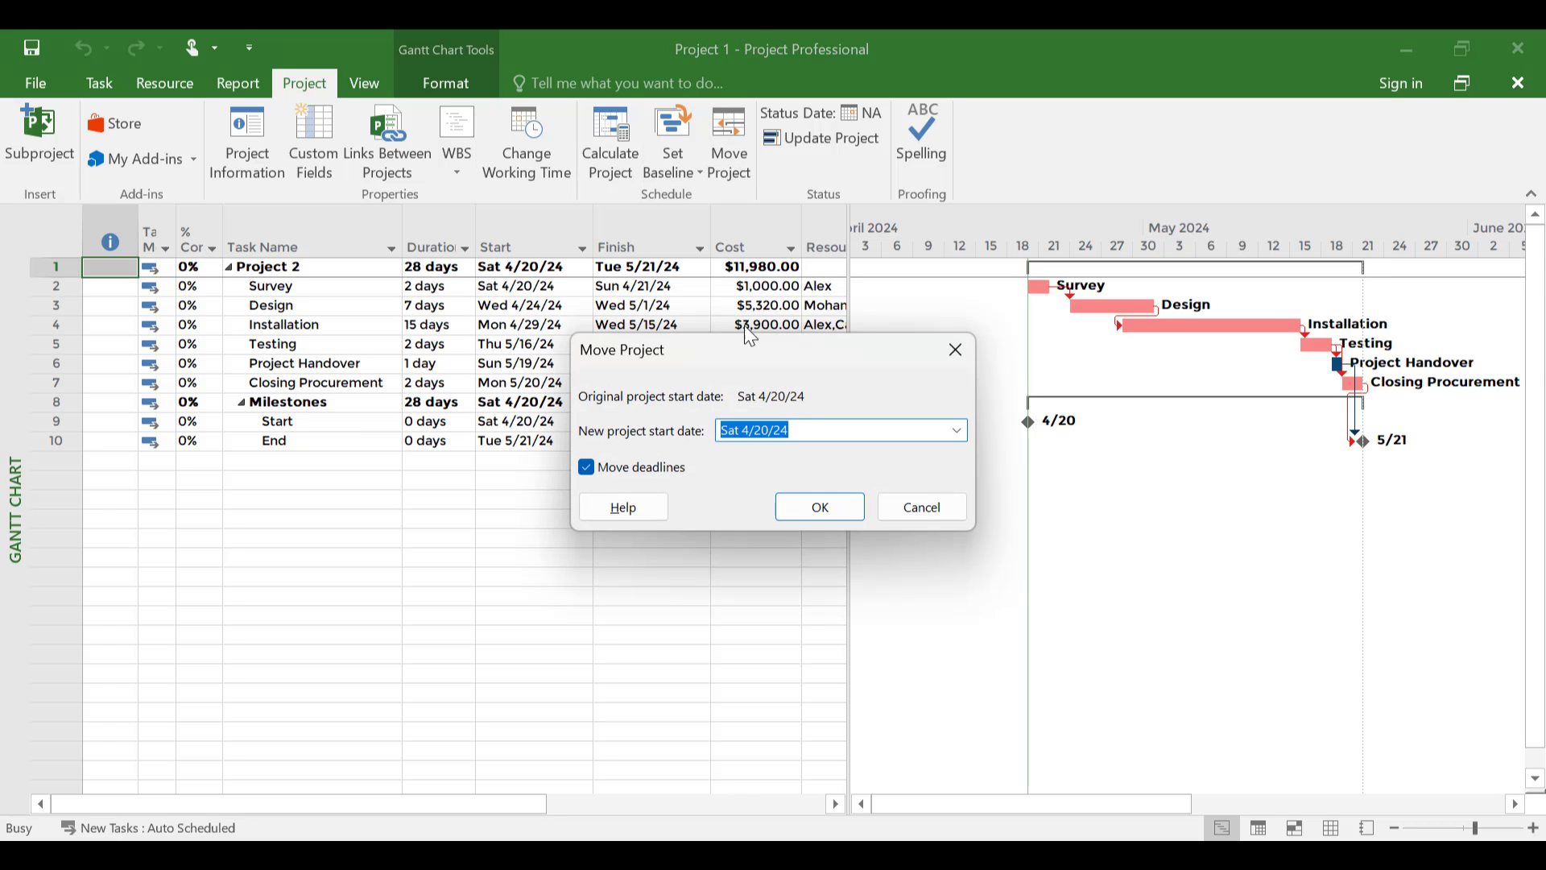
click(957, 432)
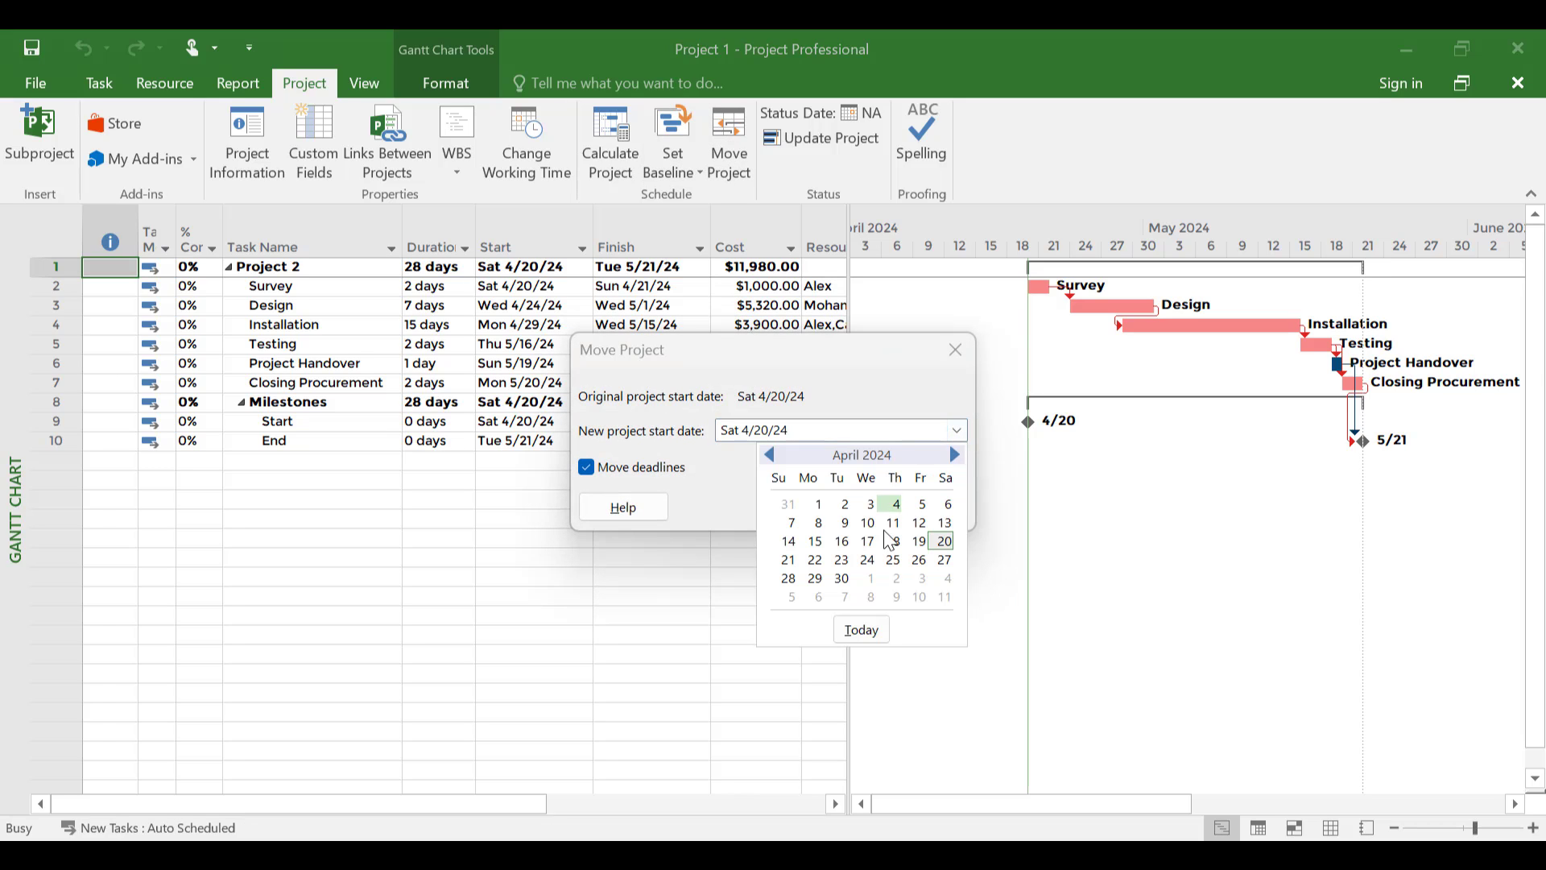
click(771, 455)
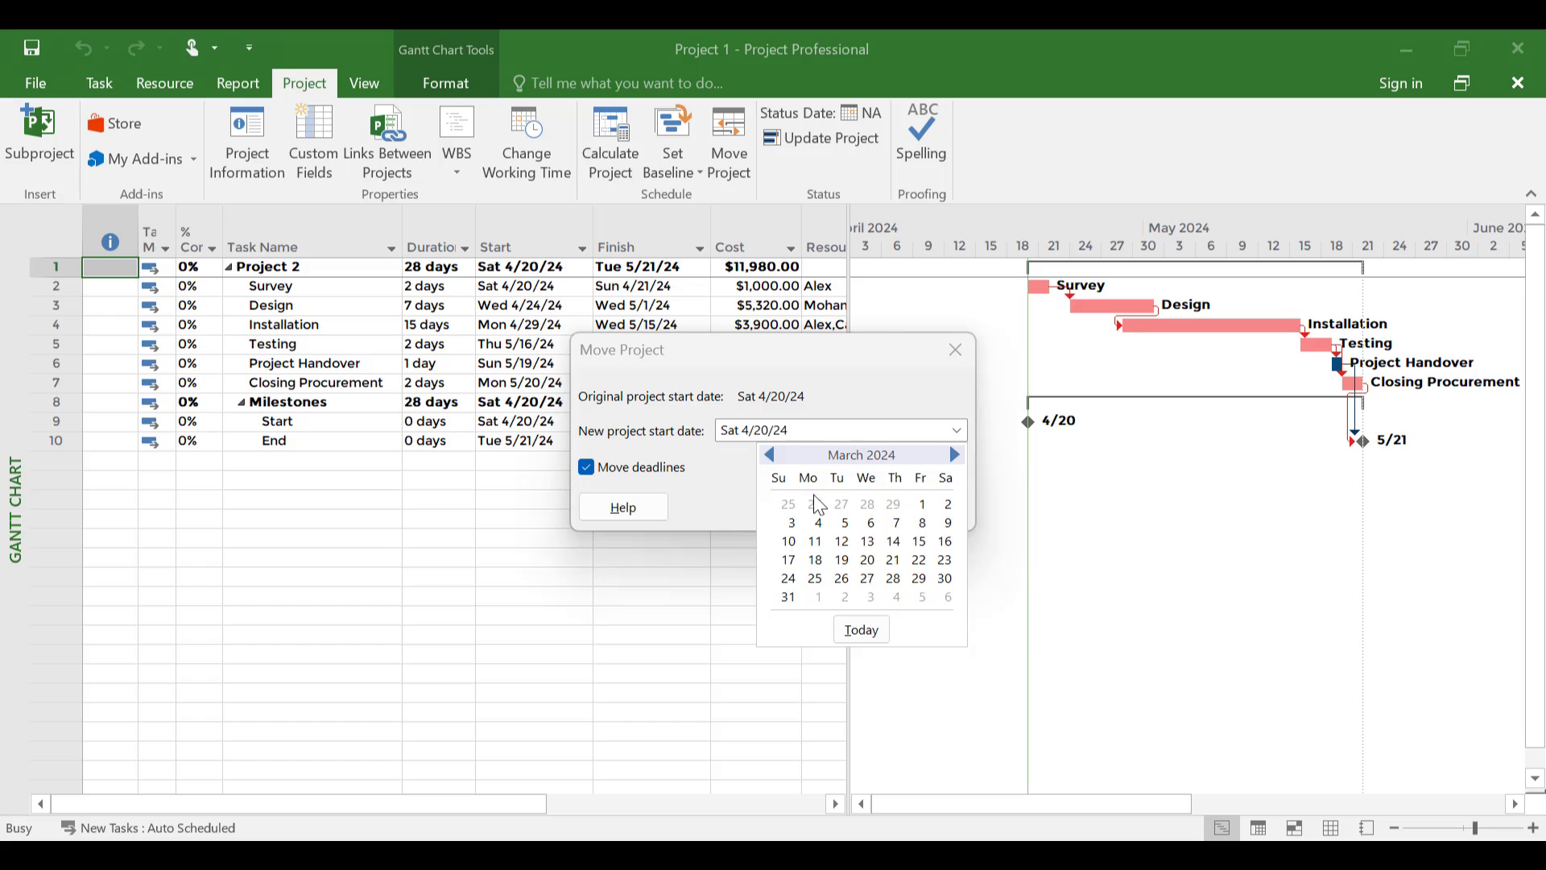
click(926, 506)
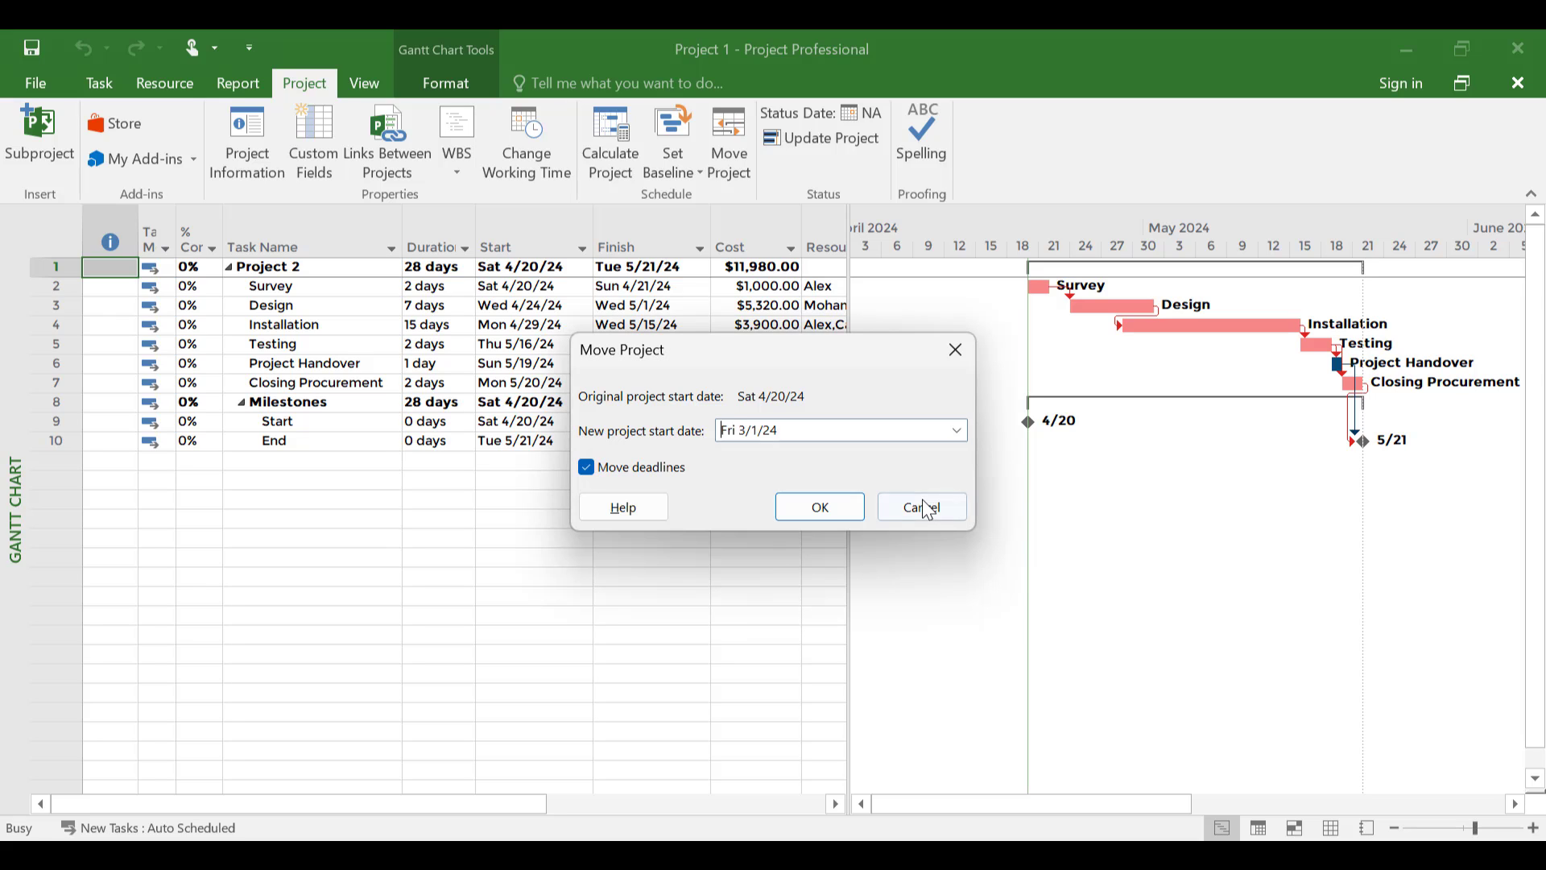
click(820, 508)
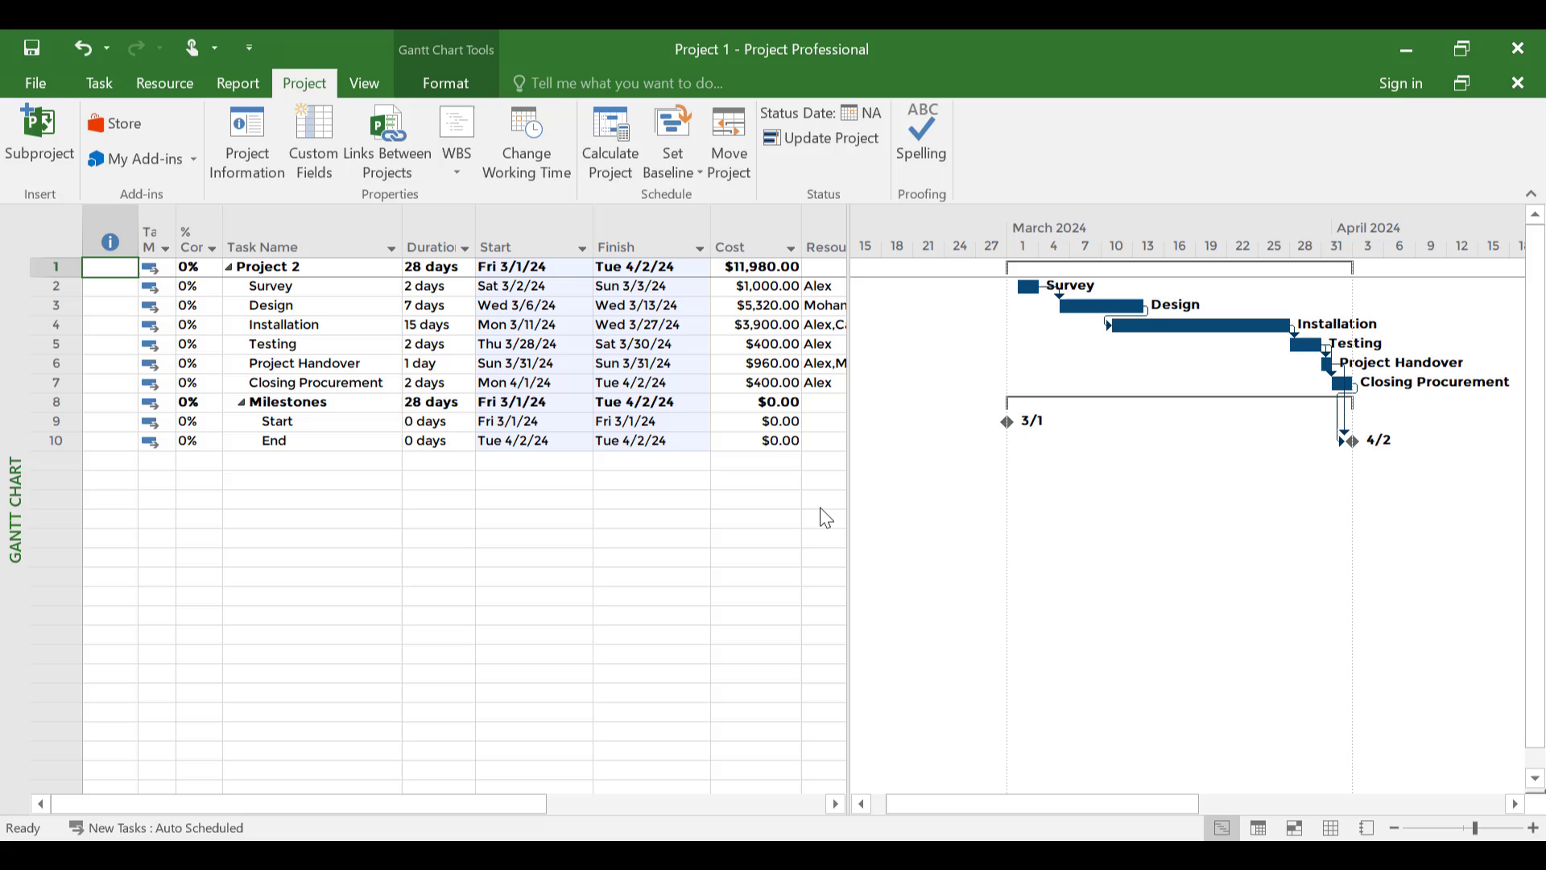
- Close Project 1 and fit the entire master schedule, March–May 2024, in the Gantt chart
click(1518, 83)
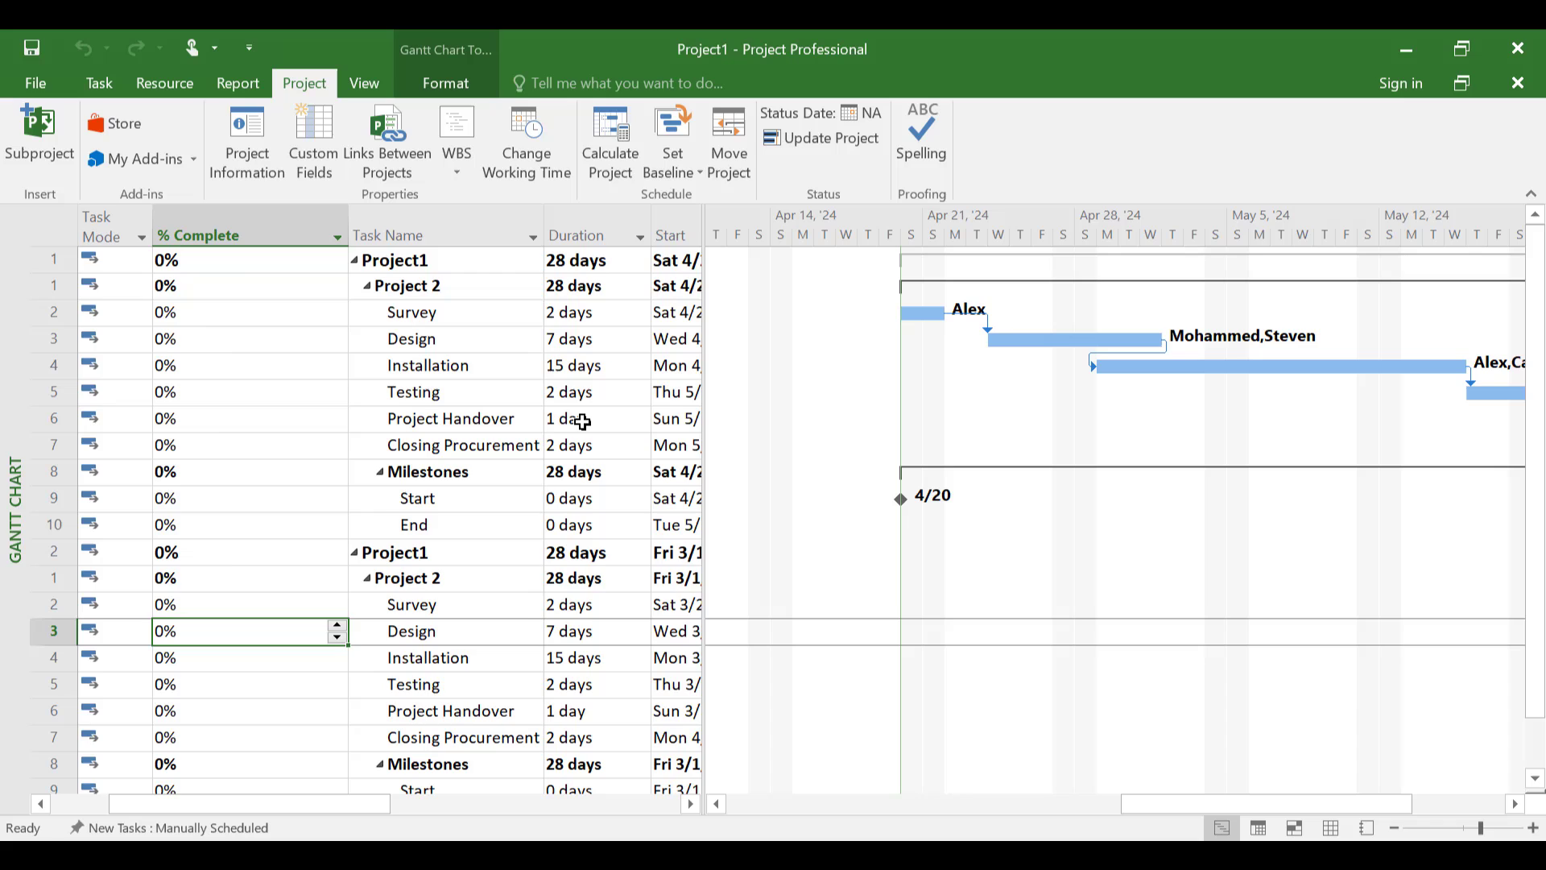
scroll(586, 419, right, 5)
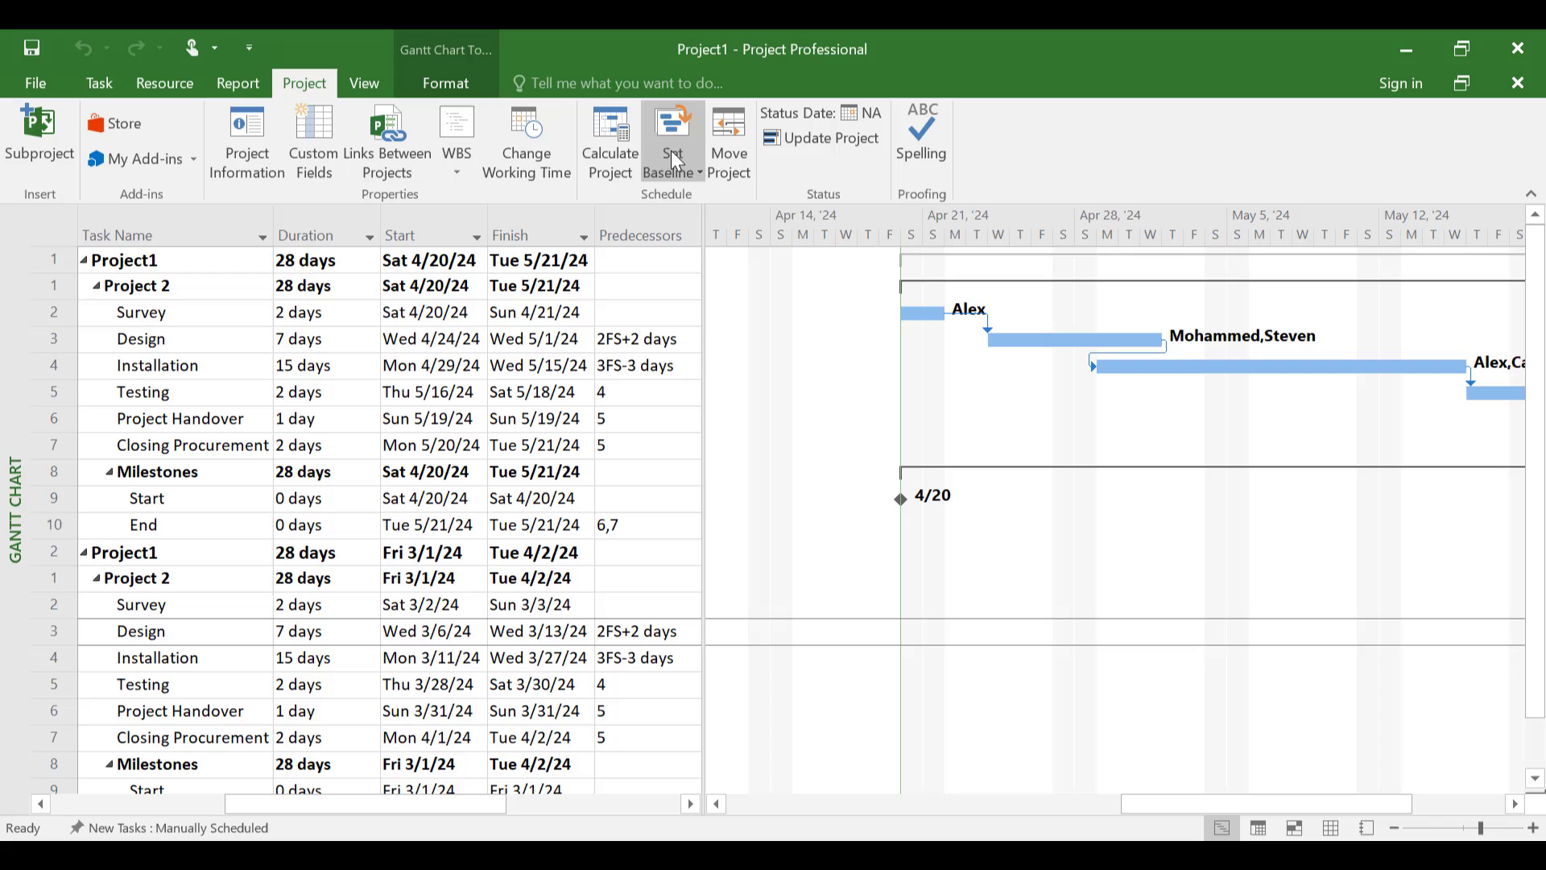
click(362, 84)
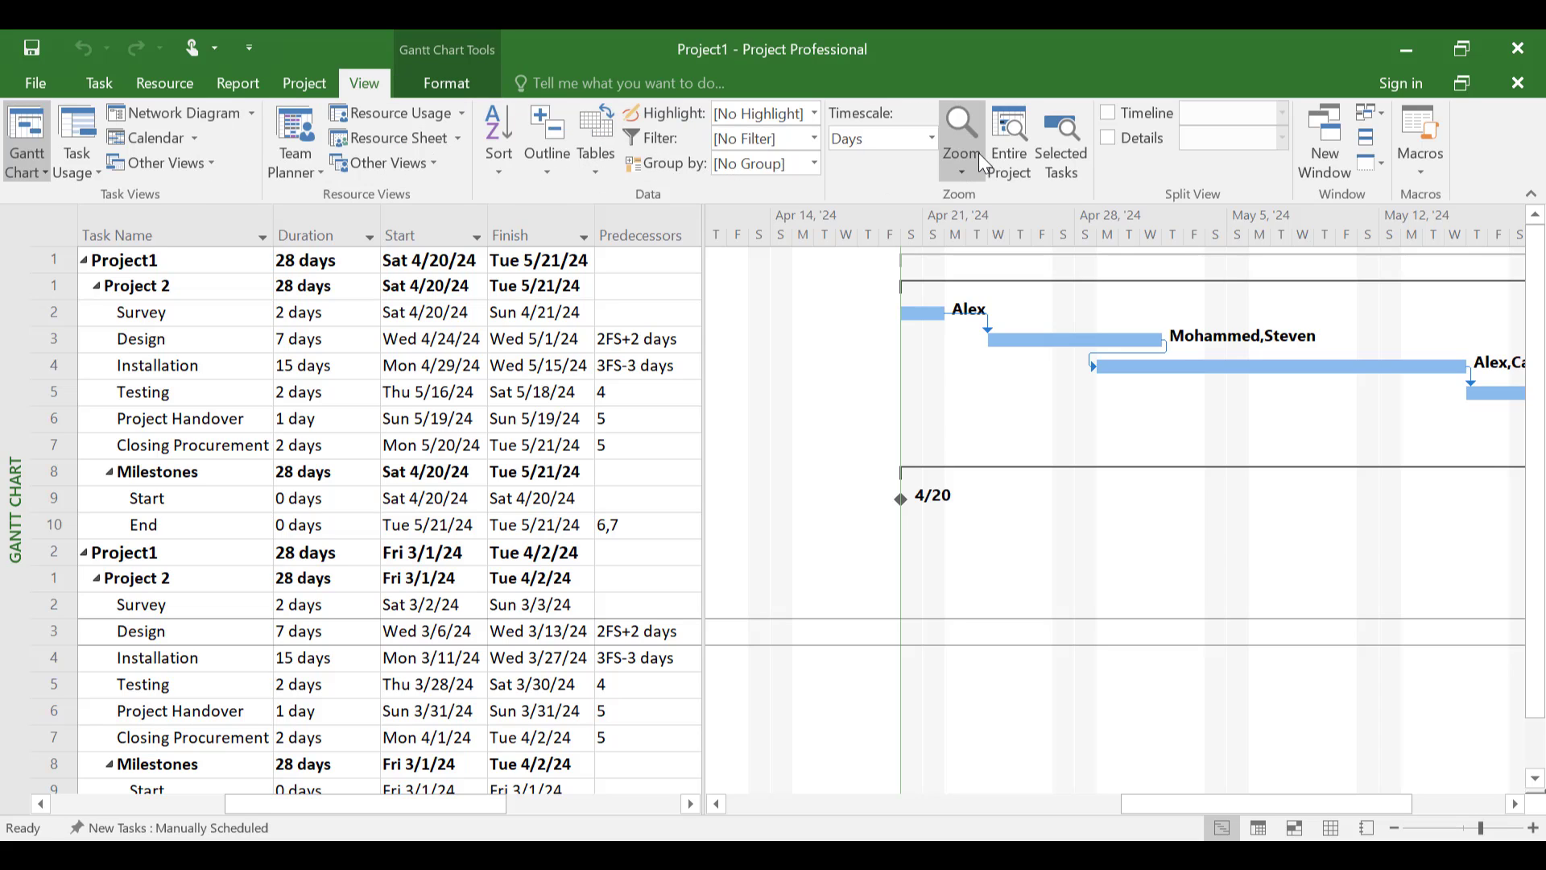
click(1011, 152)
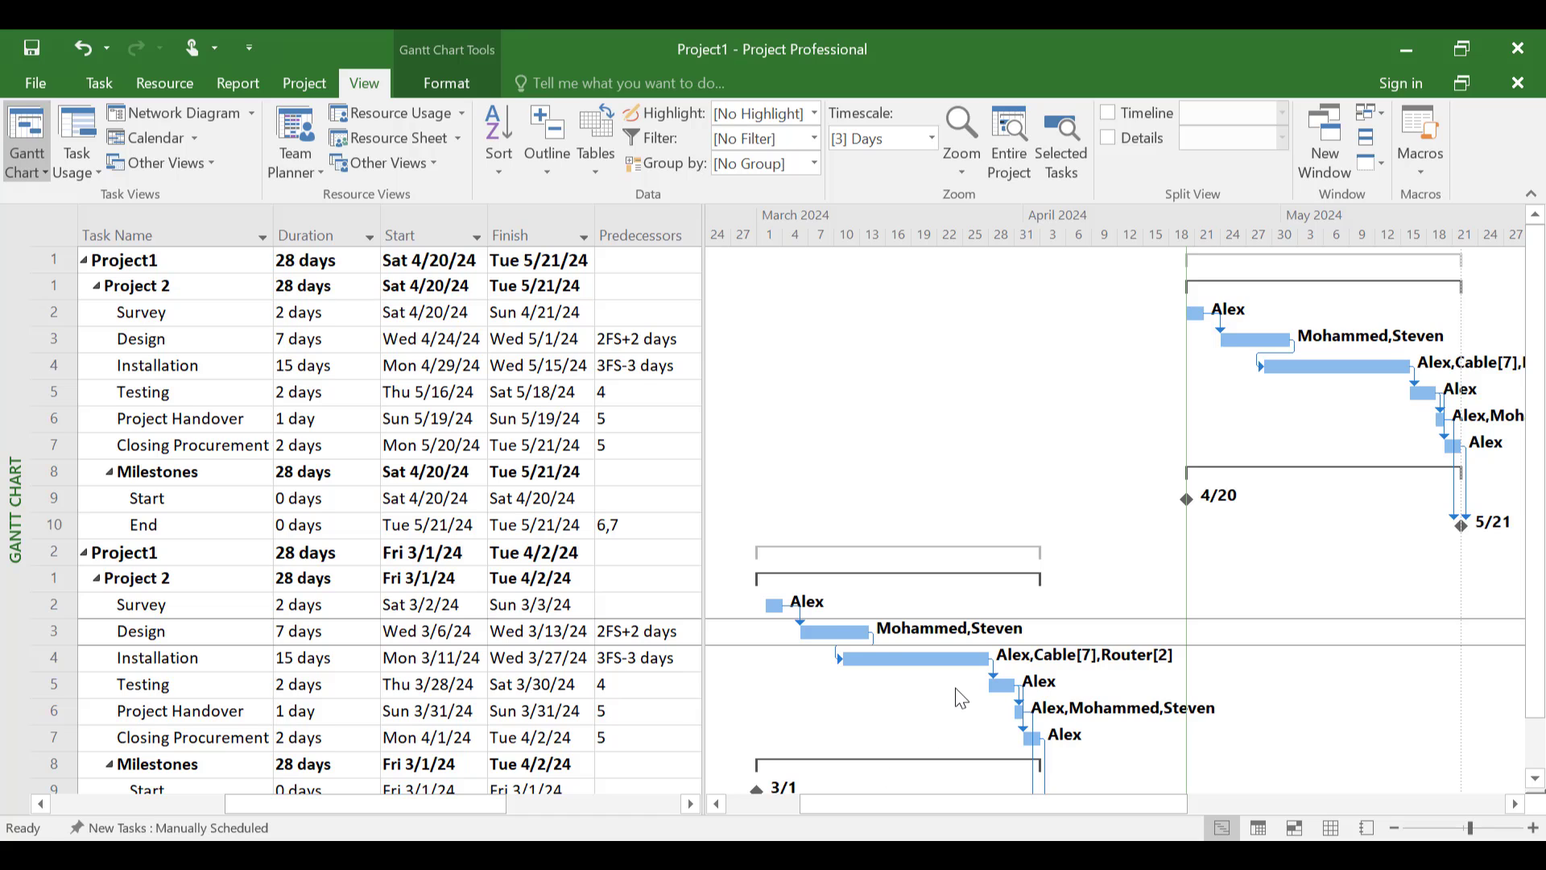
scroll(961, 697, down, 1)
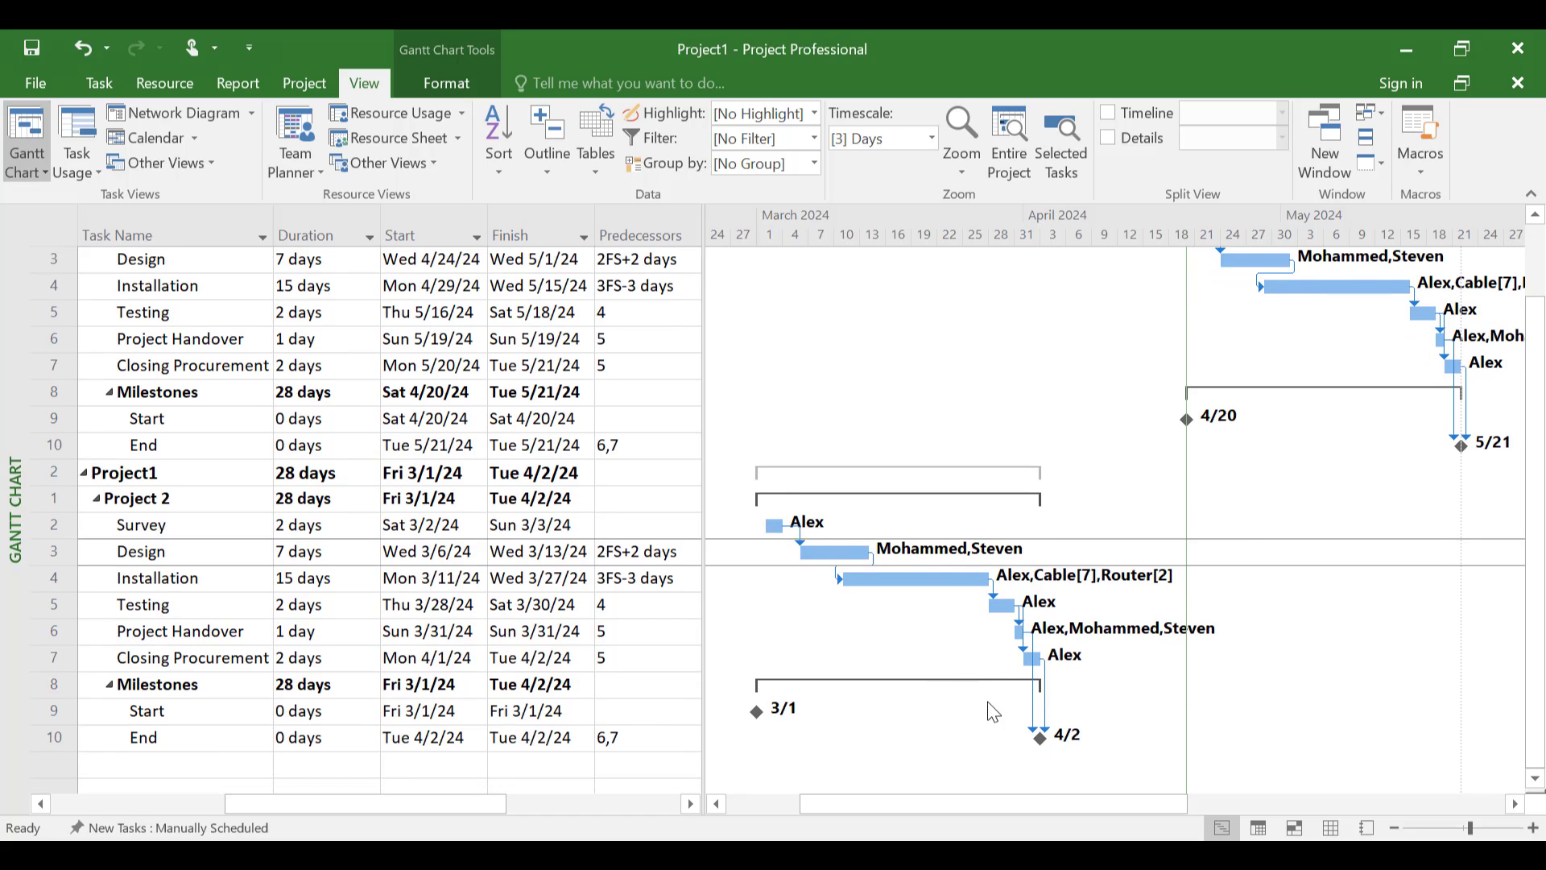
scroll(439, 537, up, 1)
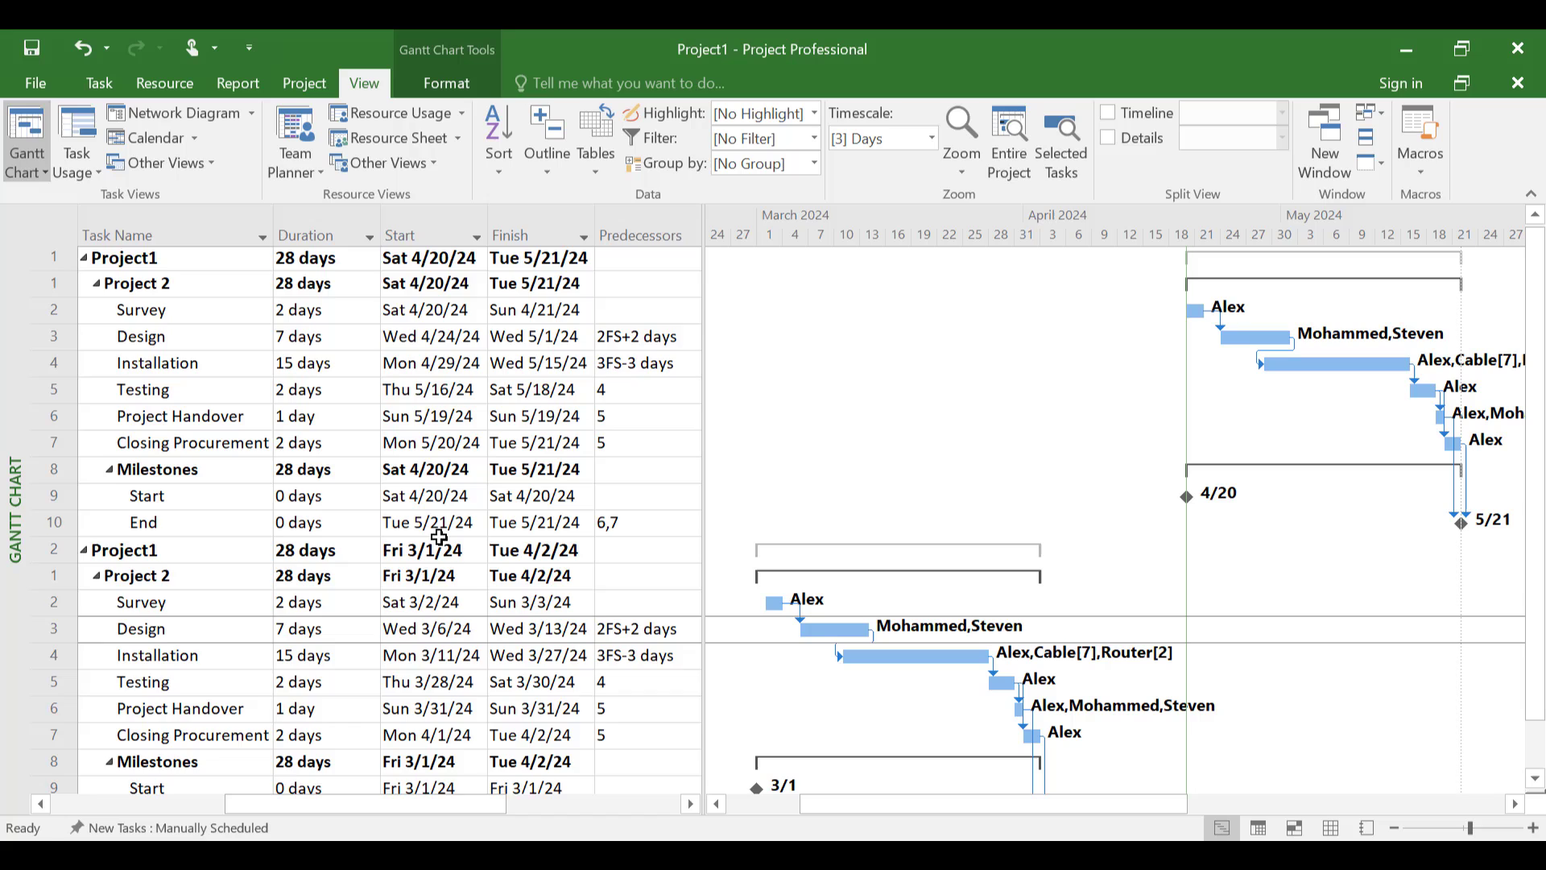
key(Left)
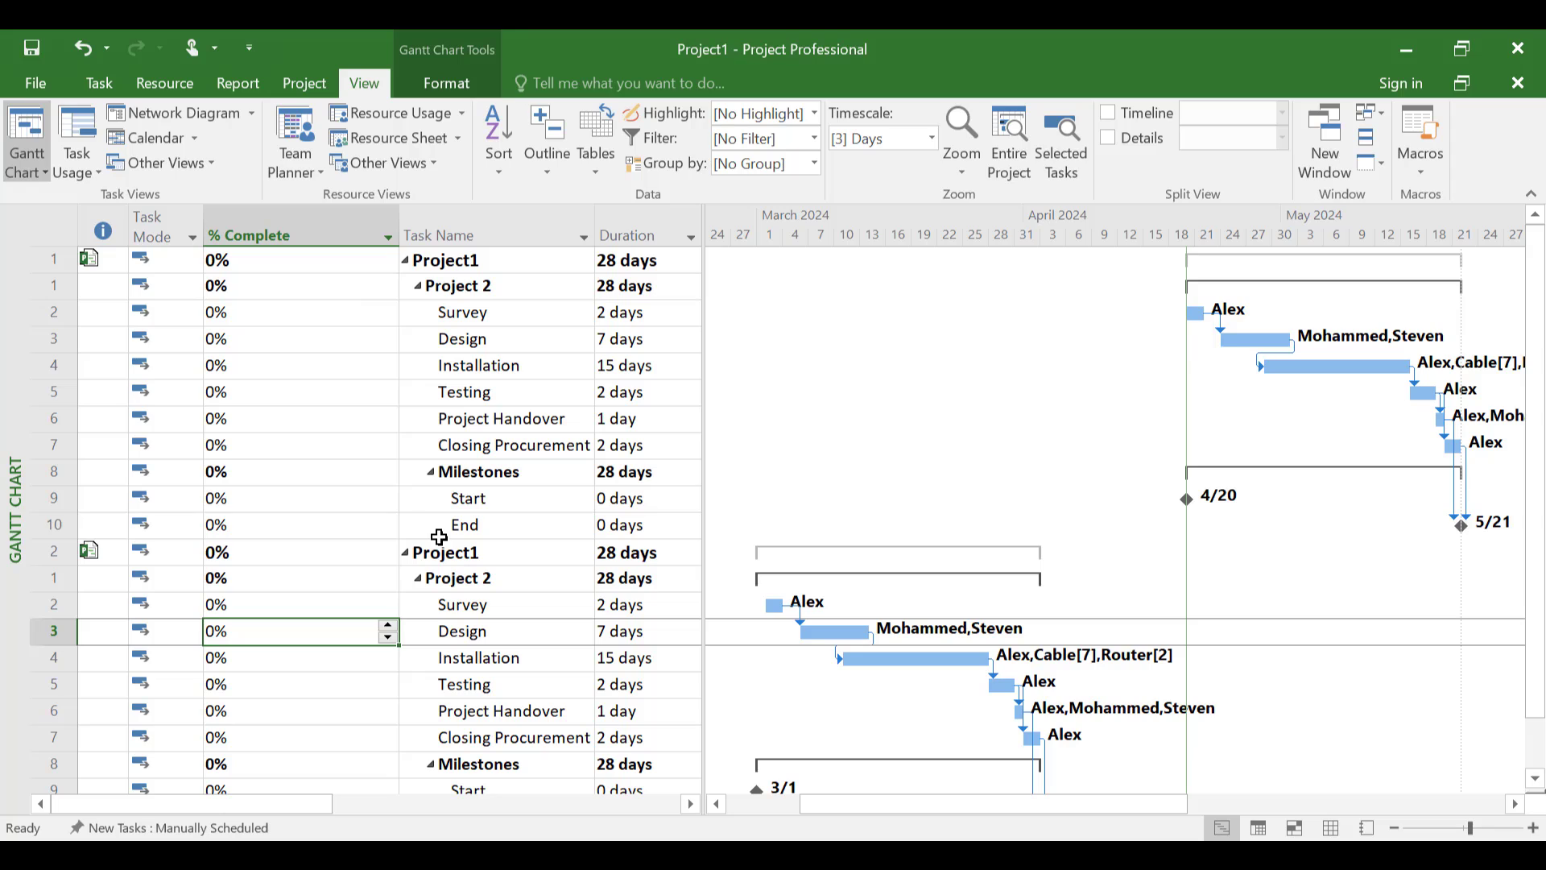
- Set Survey and Design to 100% complete in the March subproject, then begin Save As
click(304, 604)
text(100)
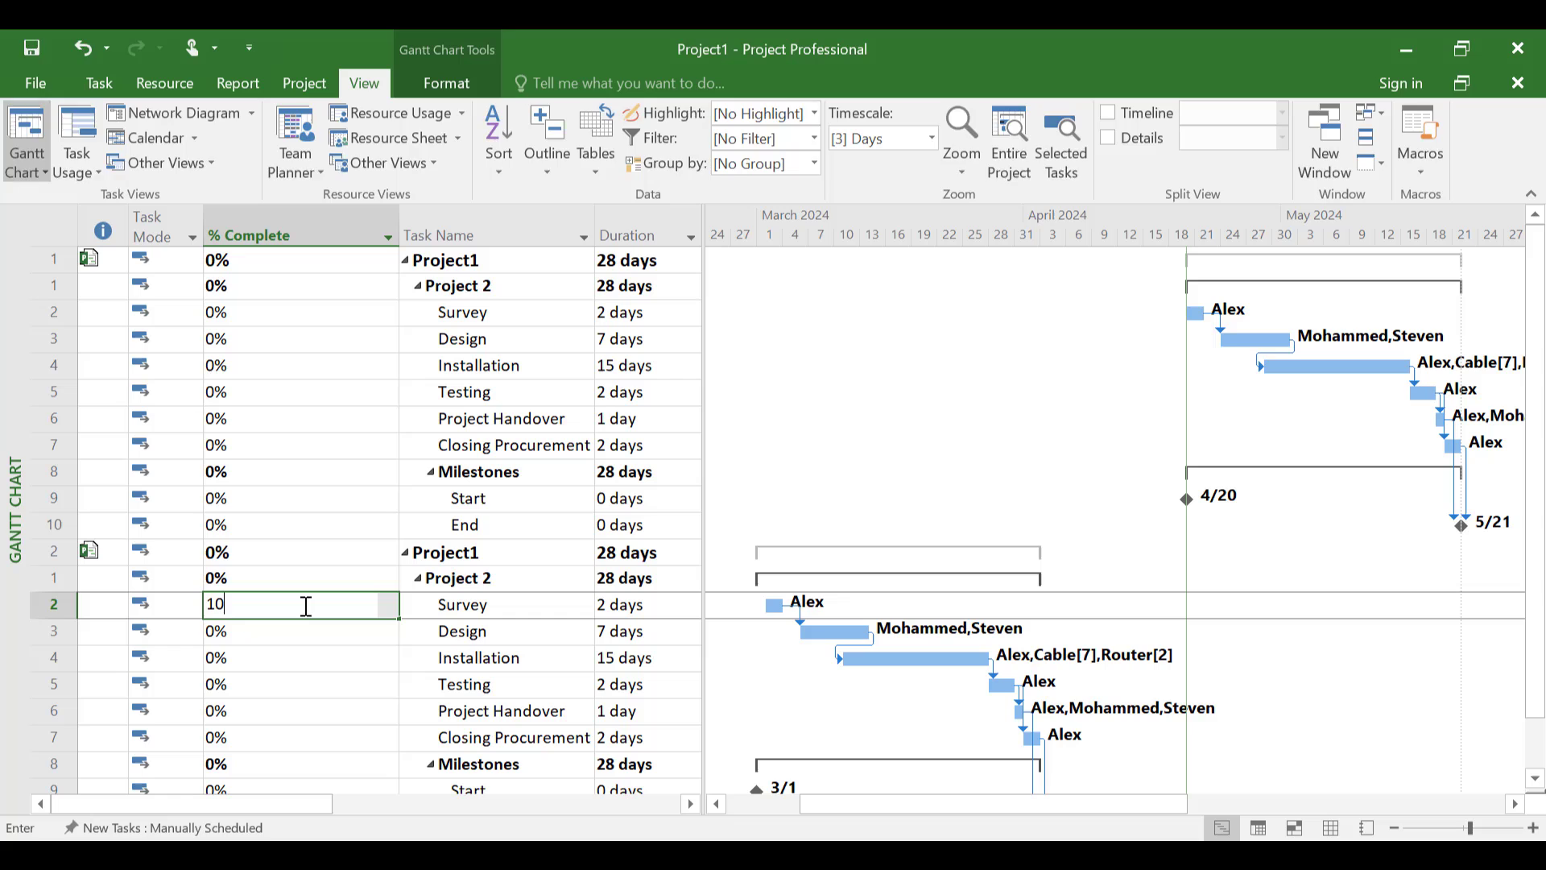
key(Return)
text(100)
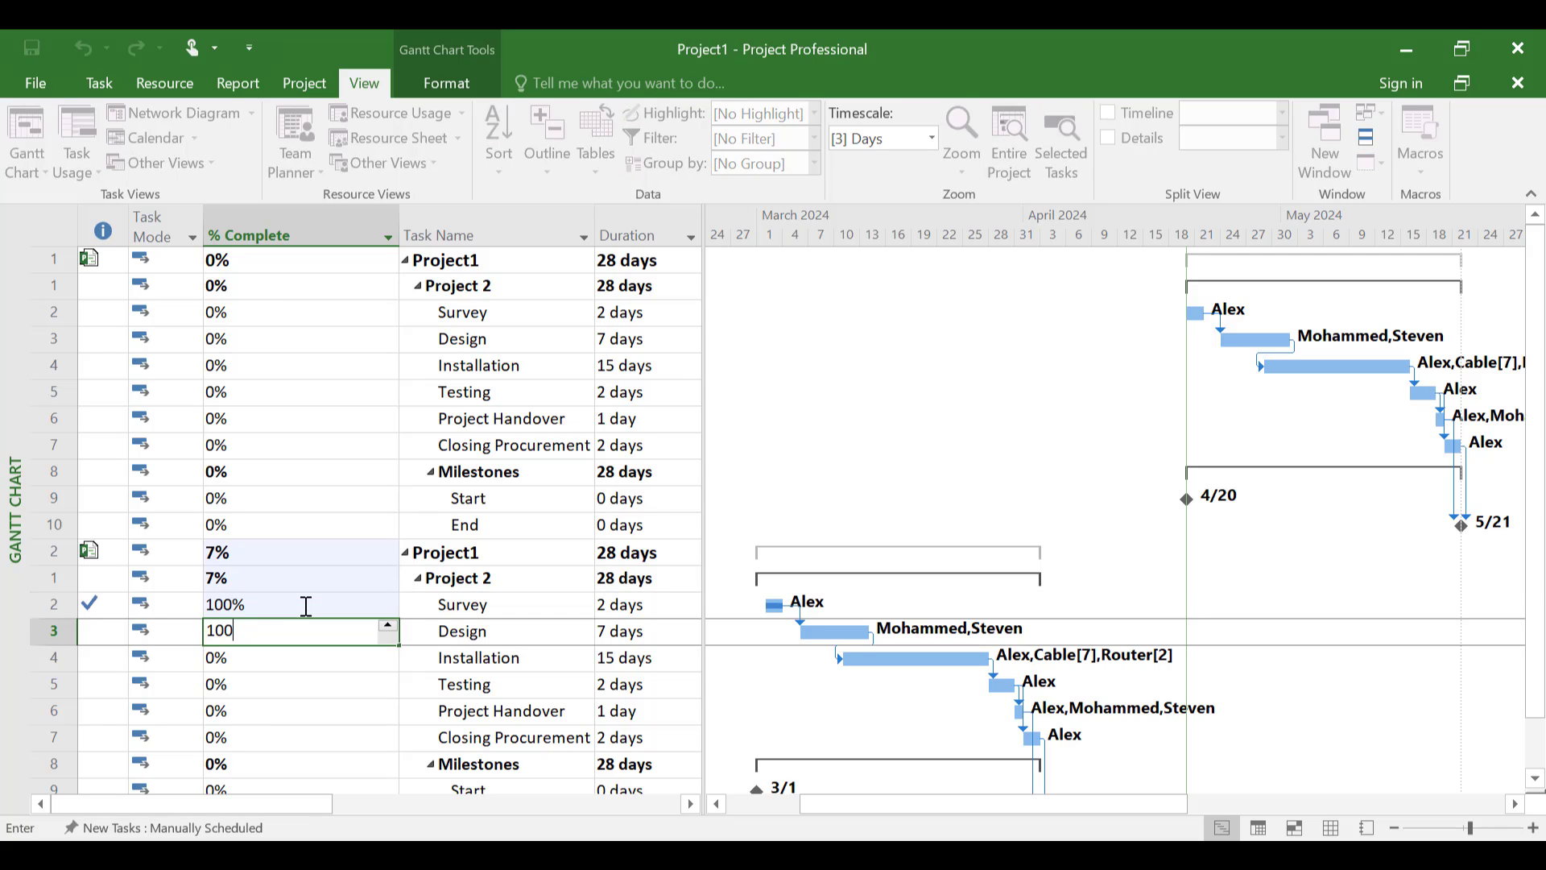
key(Return)
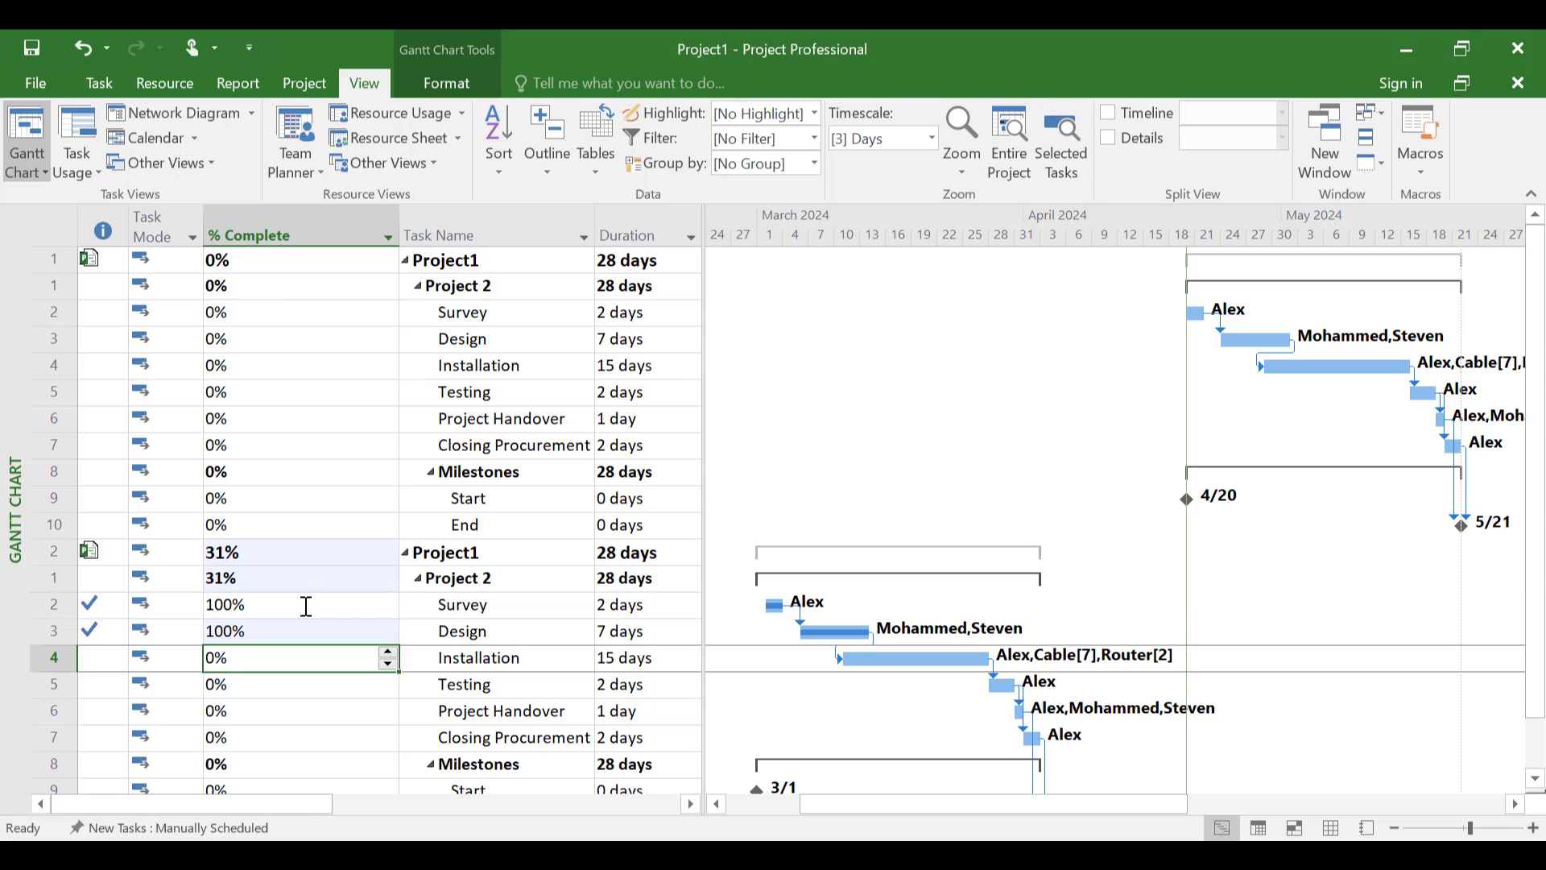
key(ctrl+s)
click(295, 521)
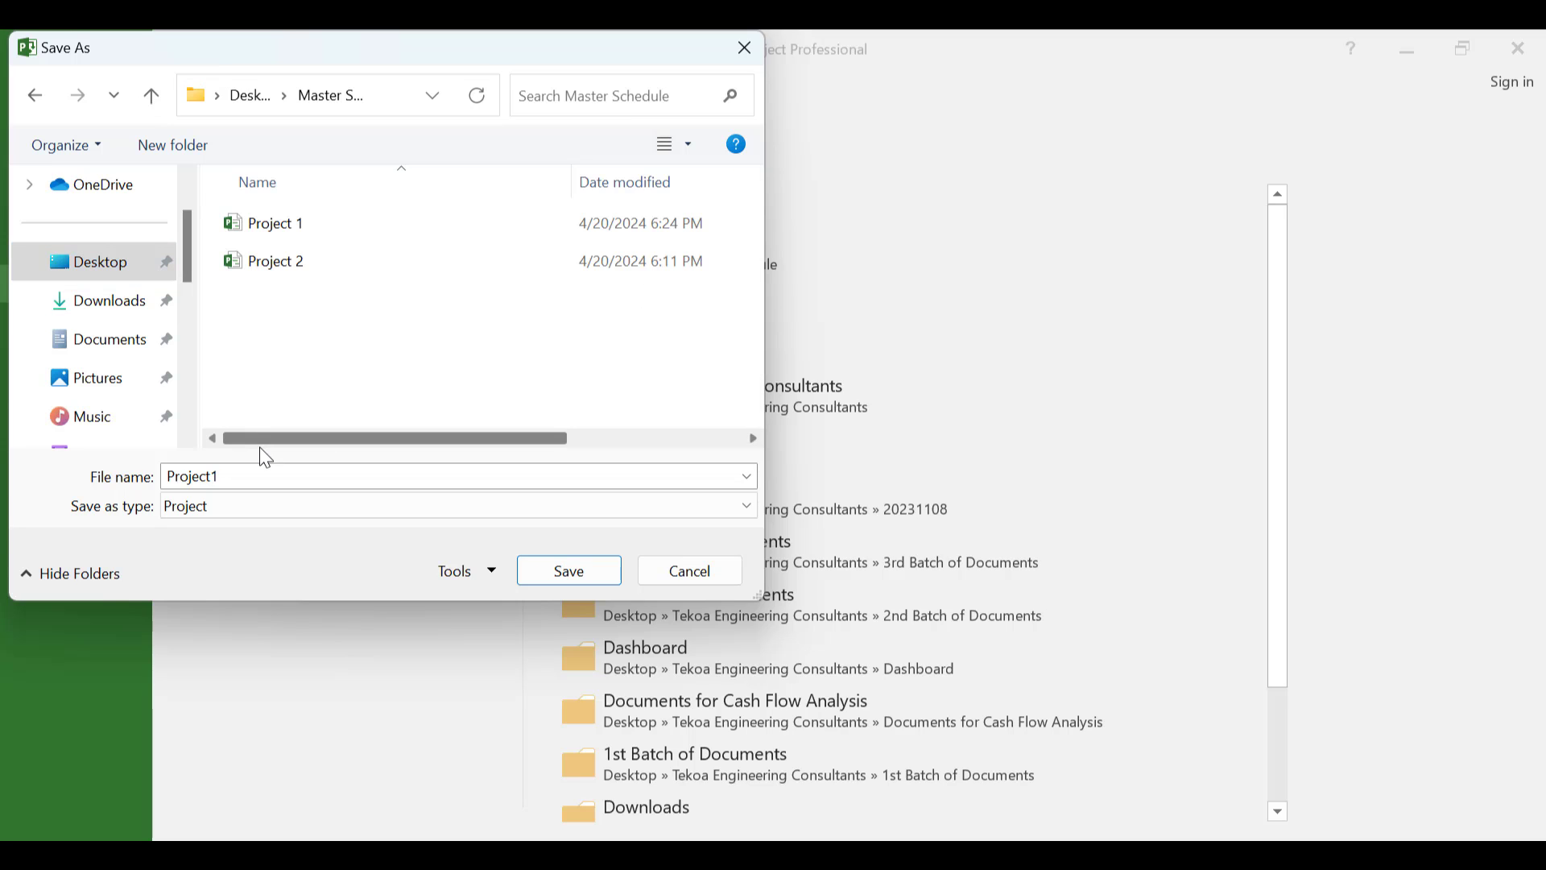
- Save the master schedule as MS, then reopen Project 1 from the Master Schedule folder
double_click(235, 478)
text(MS)
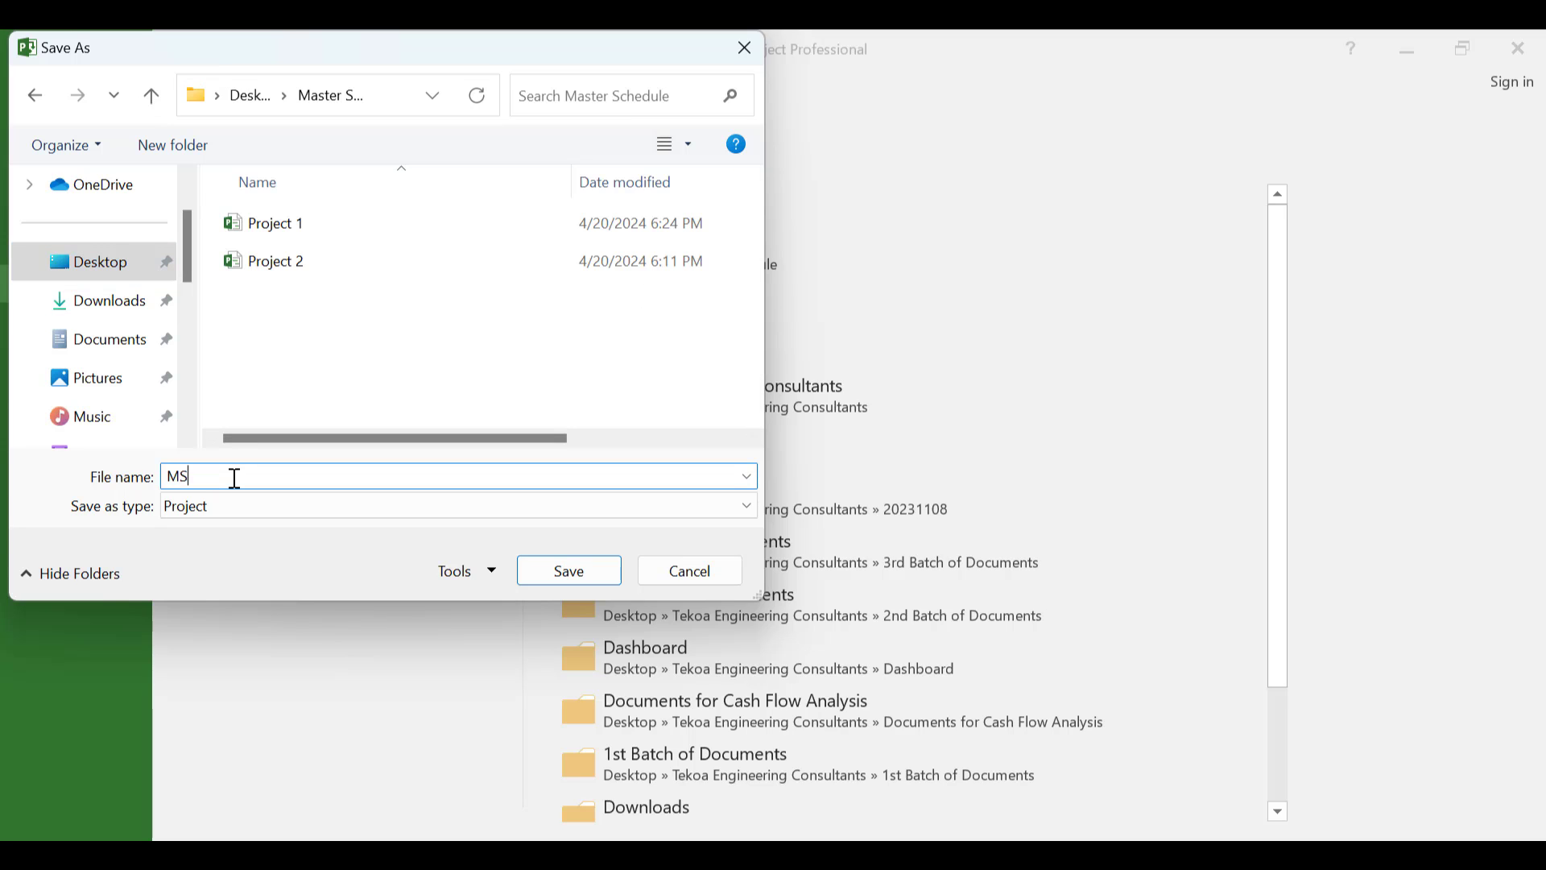
click(531, 577)
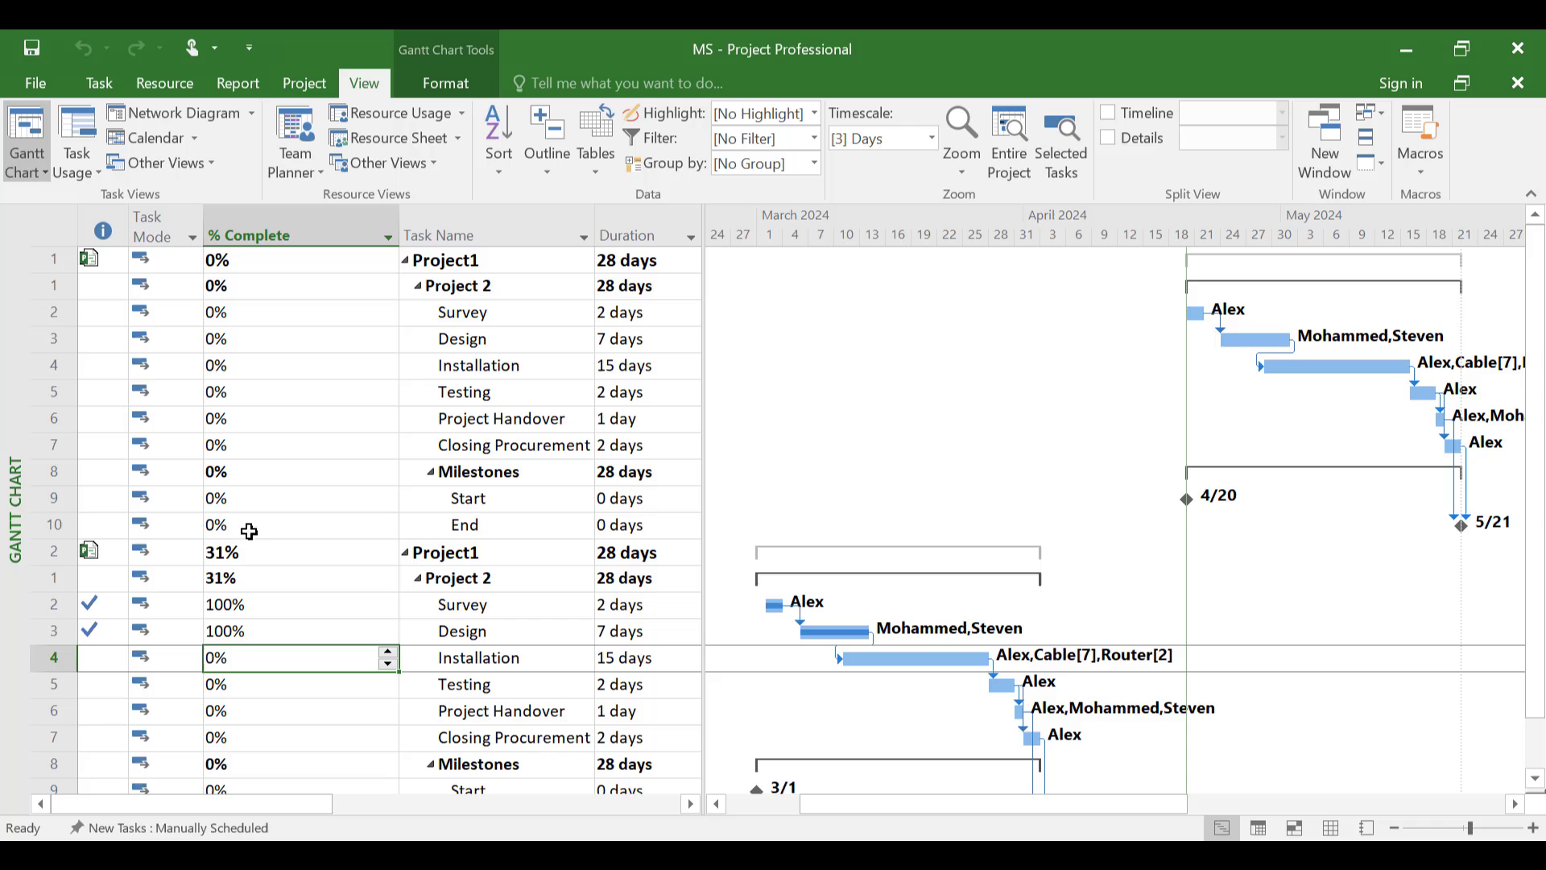
click(1403, 46)
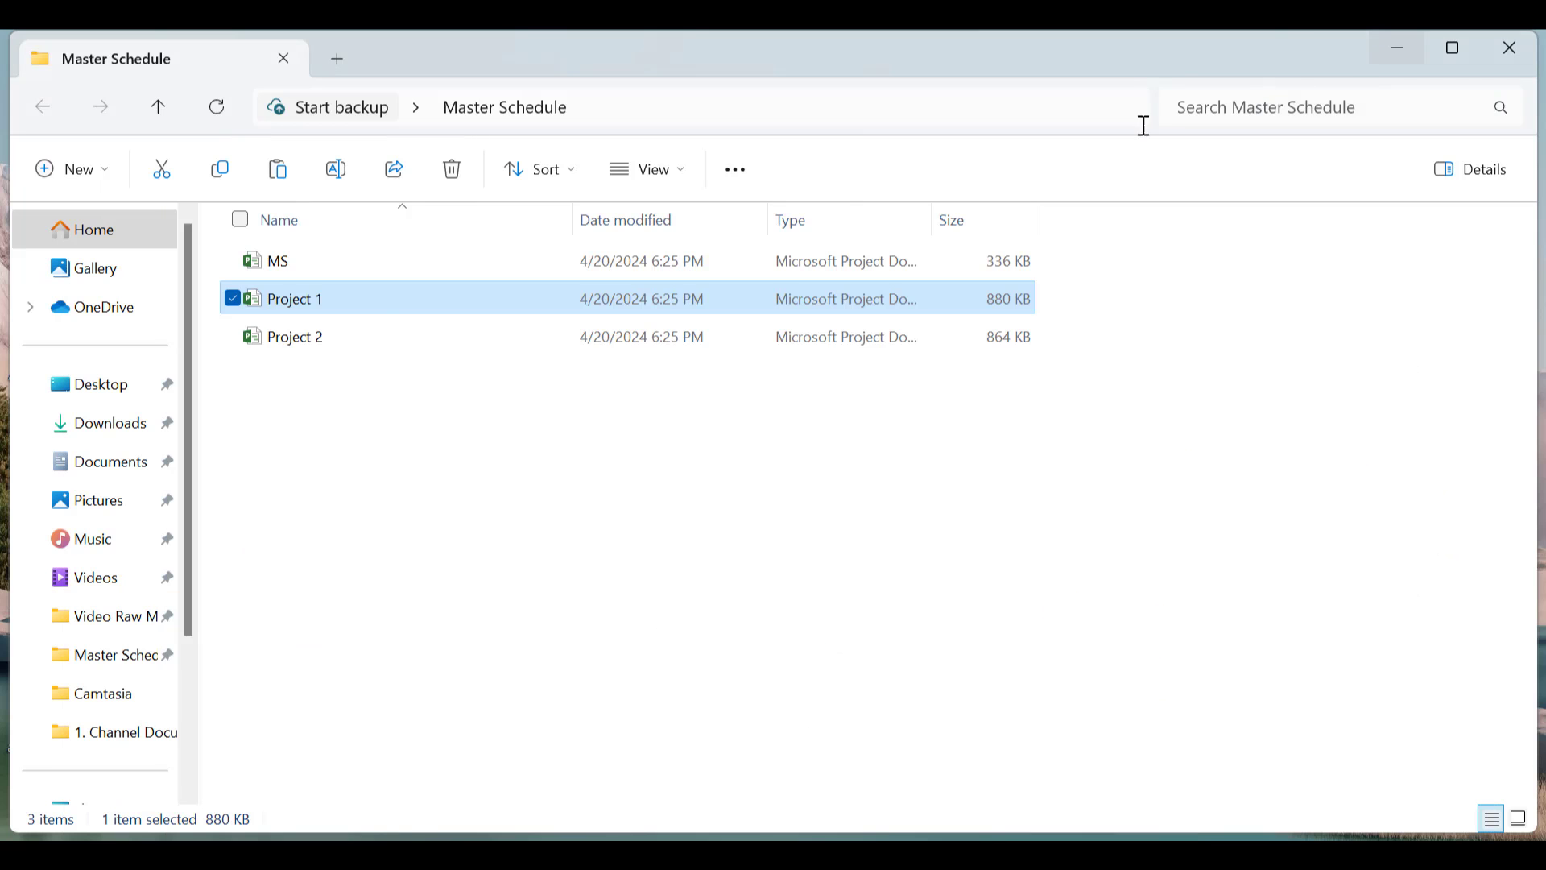
double_click(374, 305)
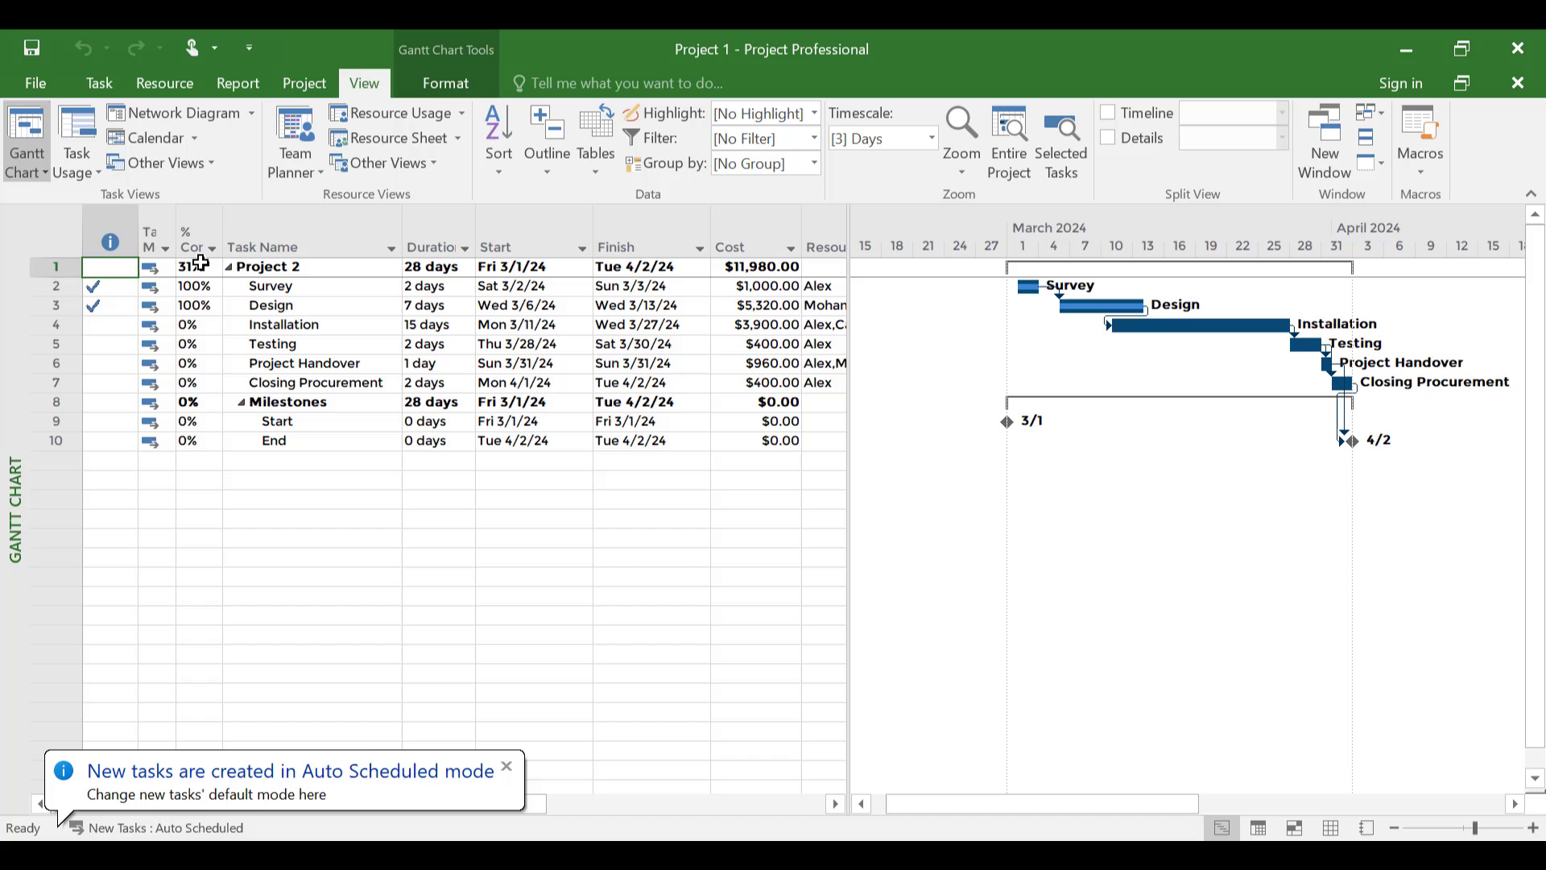
- Enter 50% complete for the Installation task in Project 1
click(196, 331)
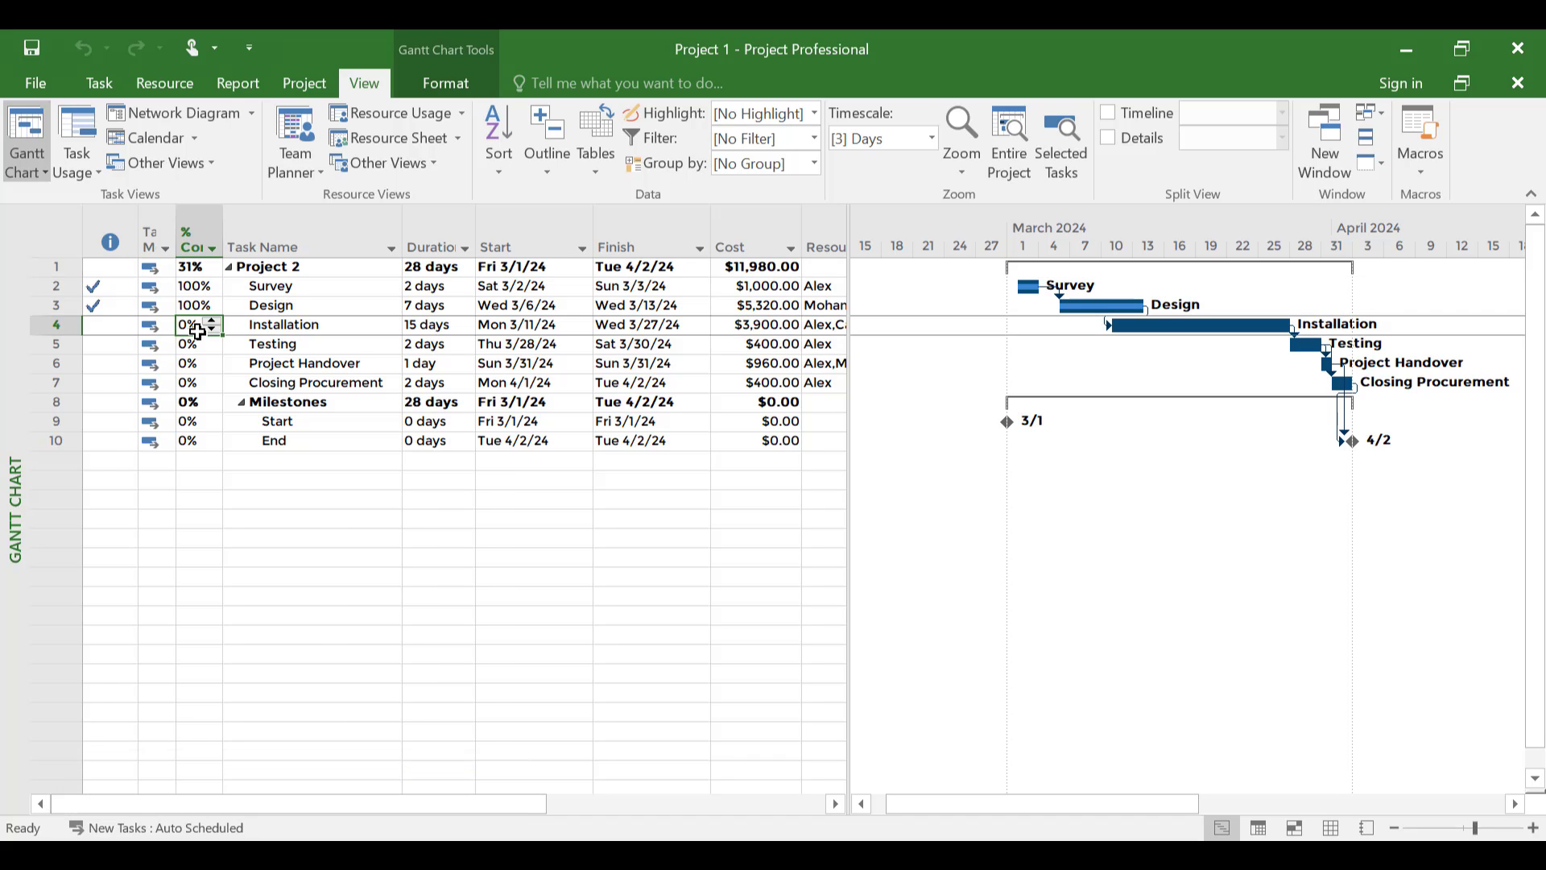
text(50)
key(Return)
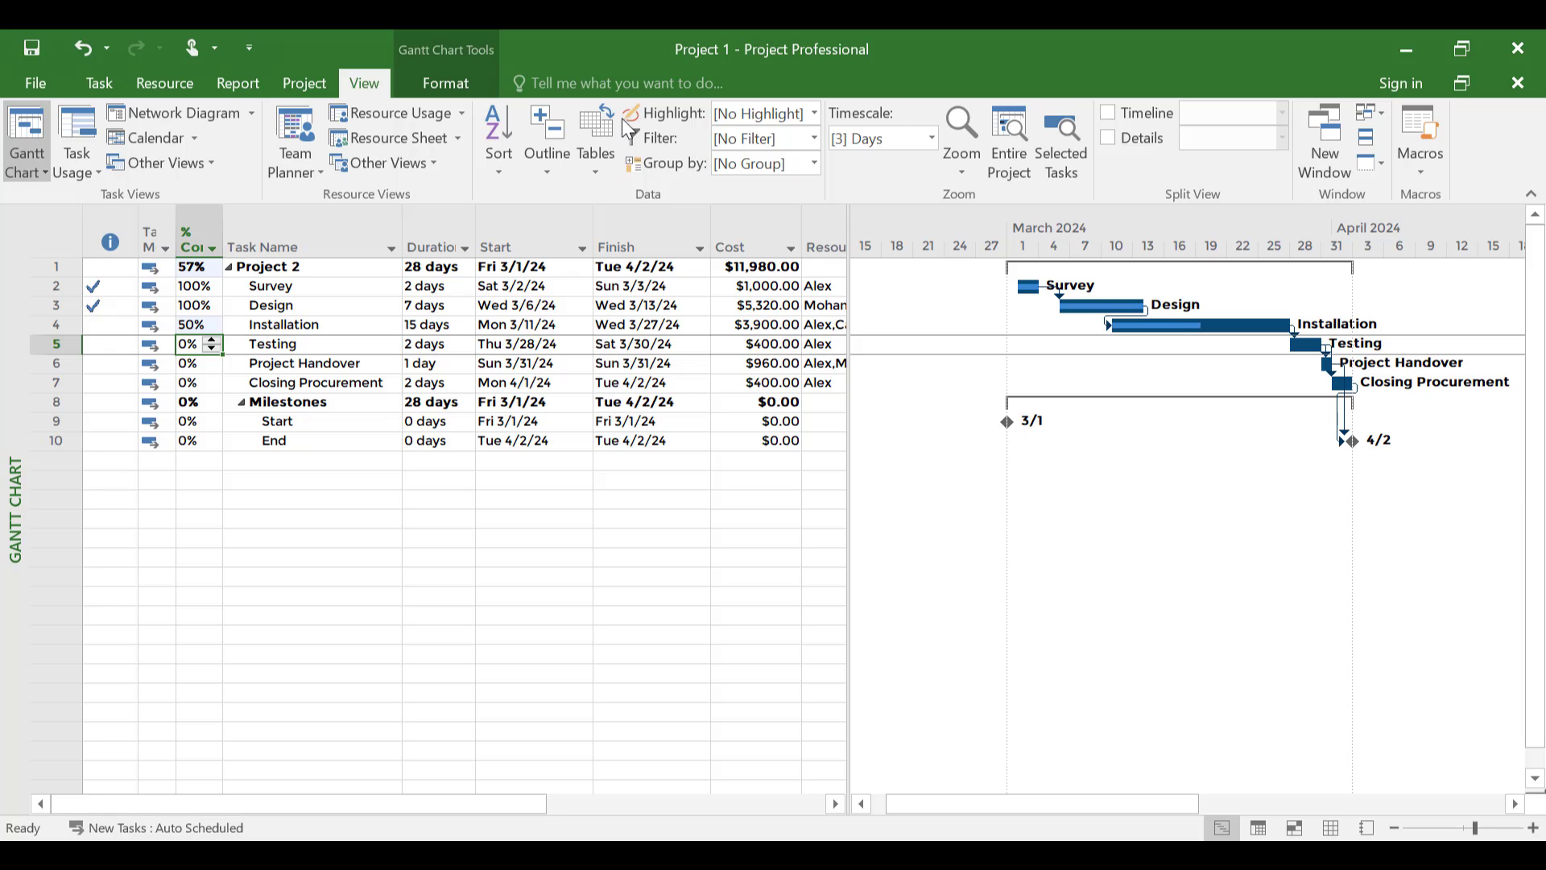
- Close Project 1 and check MS shows Installation at 50% with a 57% rollup
click(1518, 83)
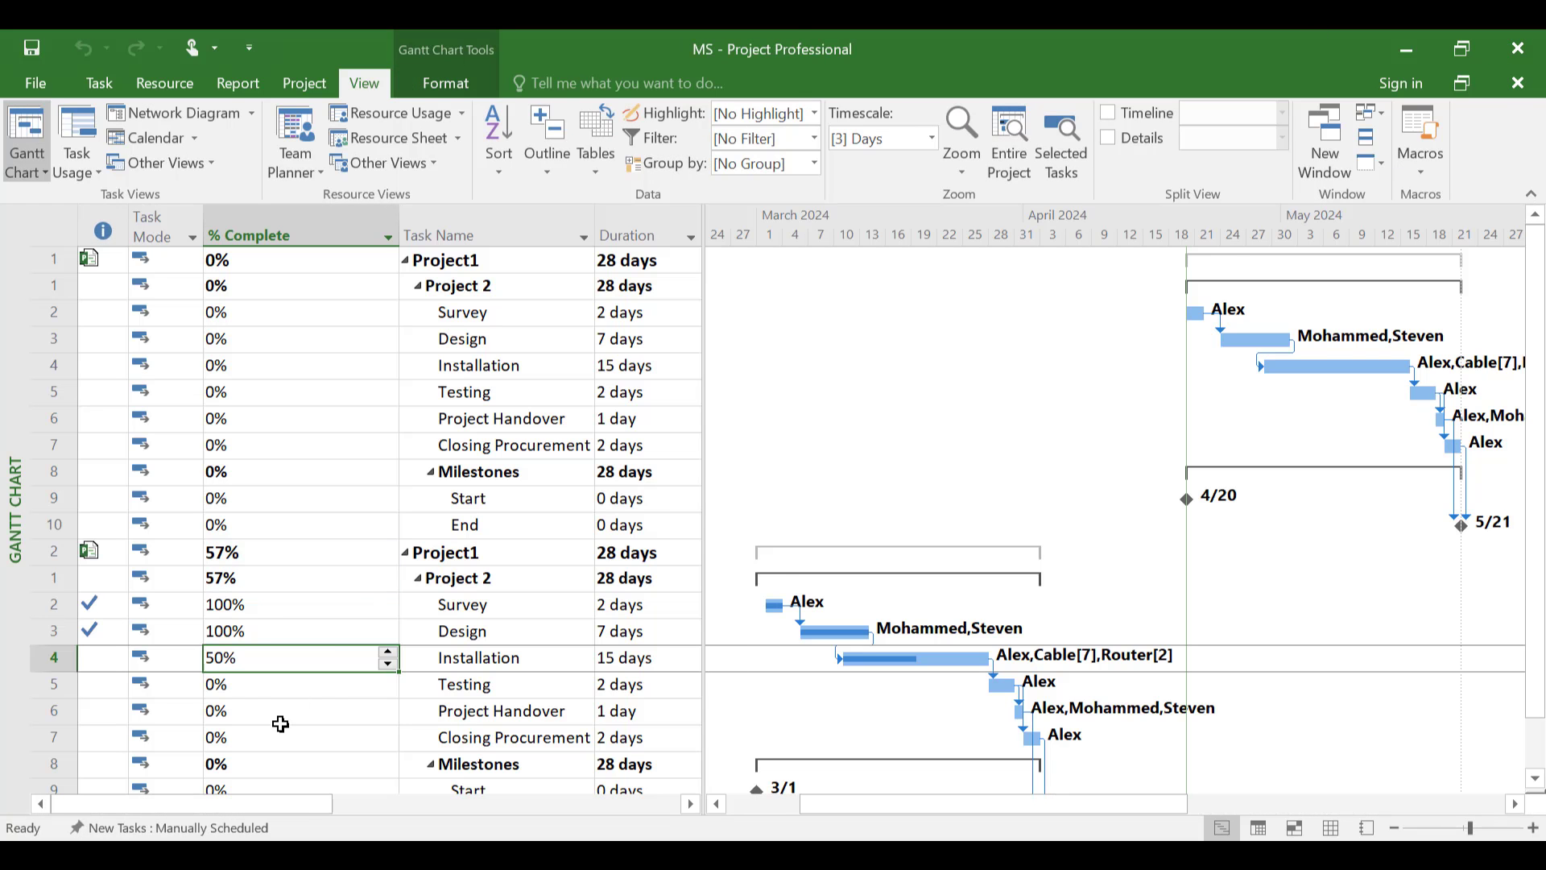
scroll(276, 719, down, 1)
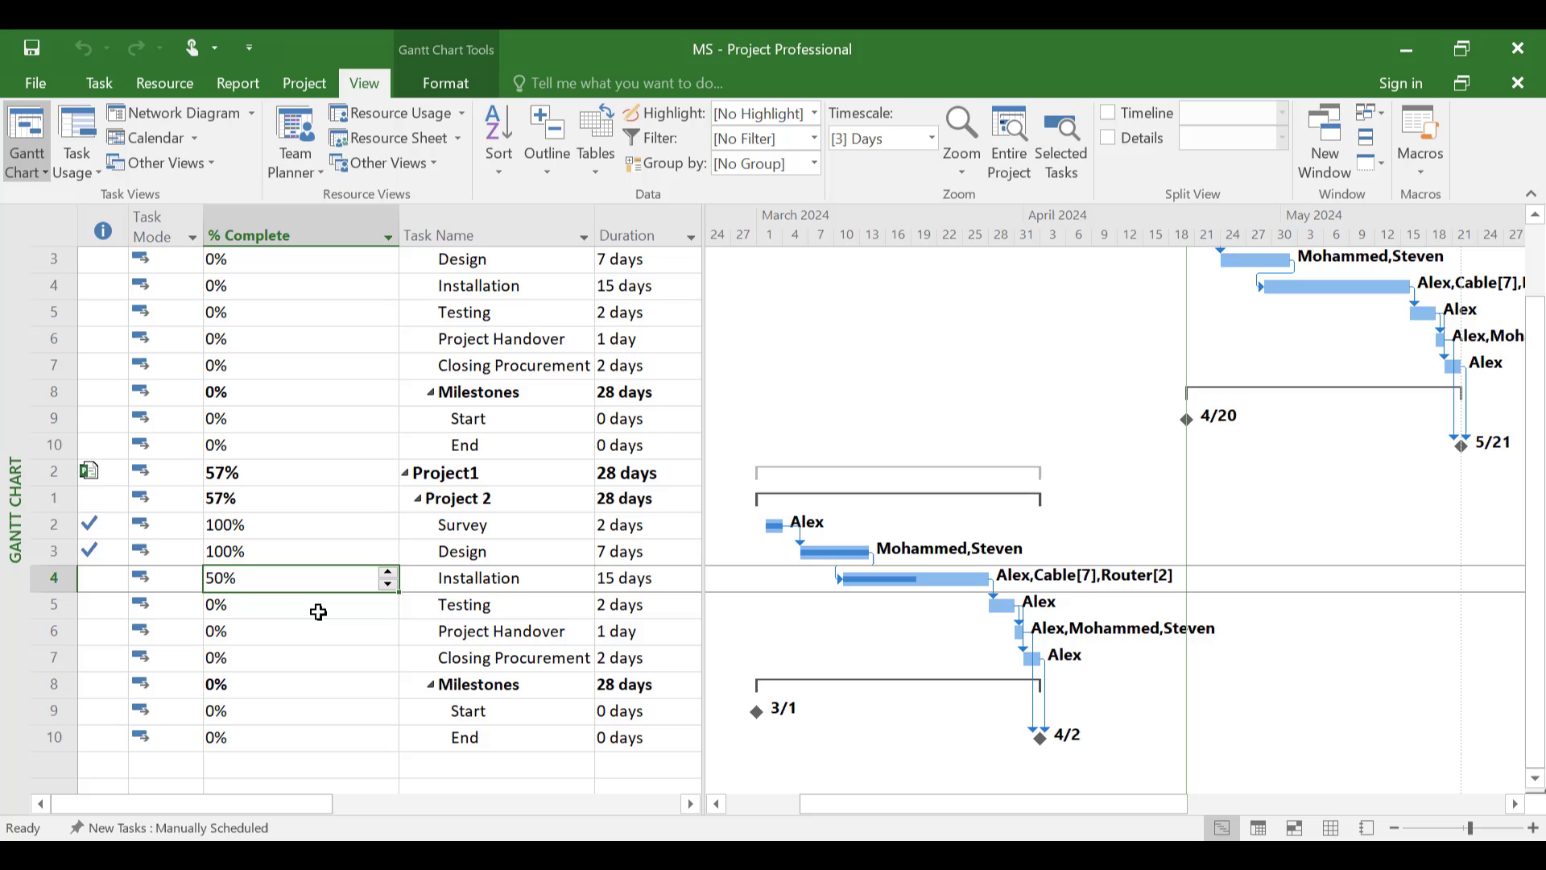